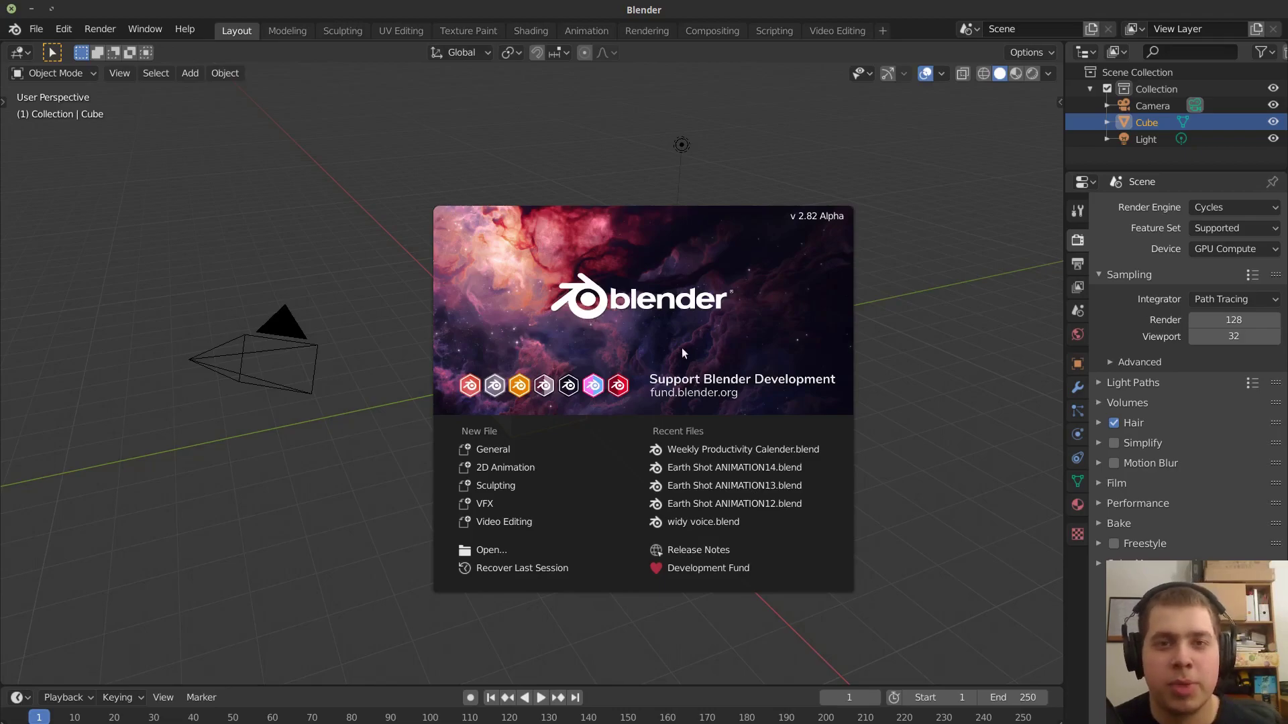
Dismiss the splash screen and add a new Video Editing workspace.
click(674, 326)
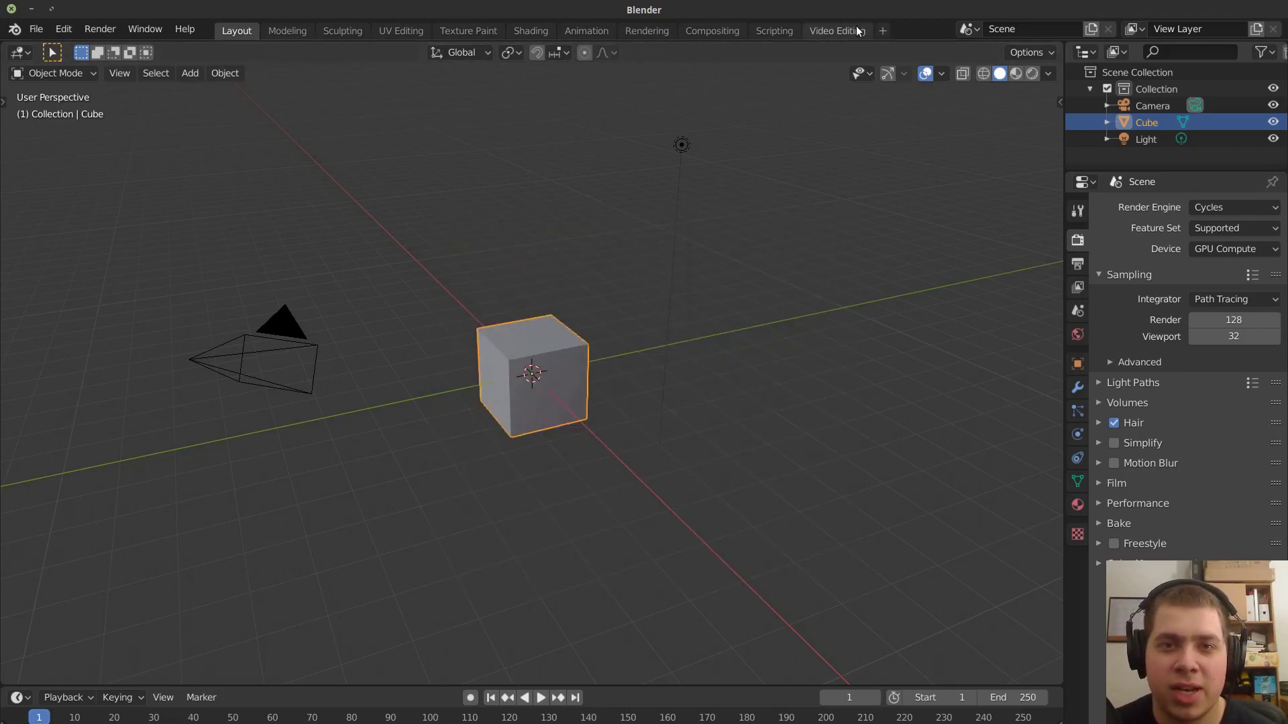
click(883, 30)
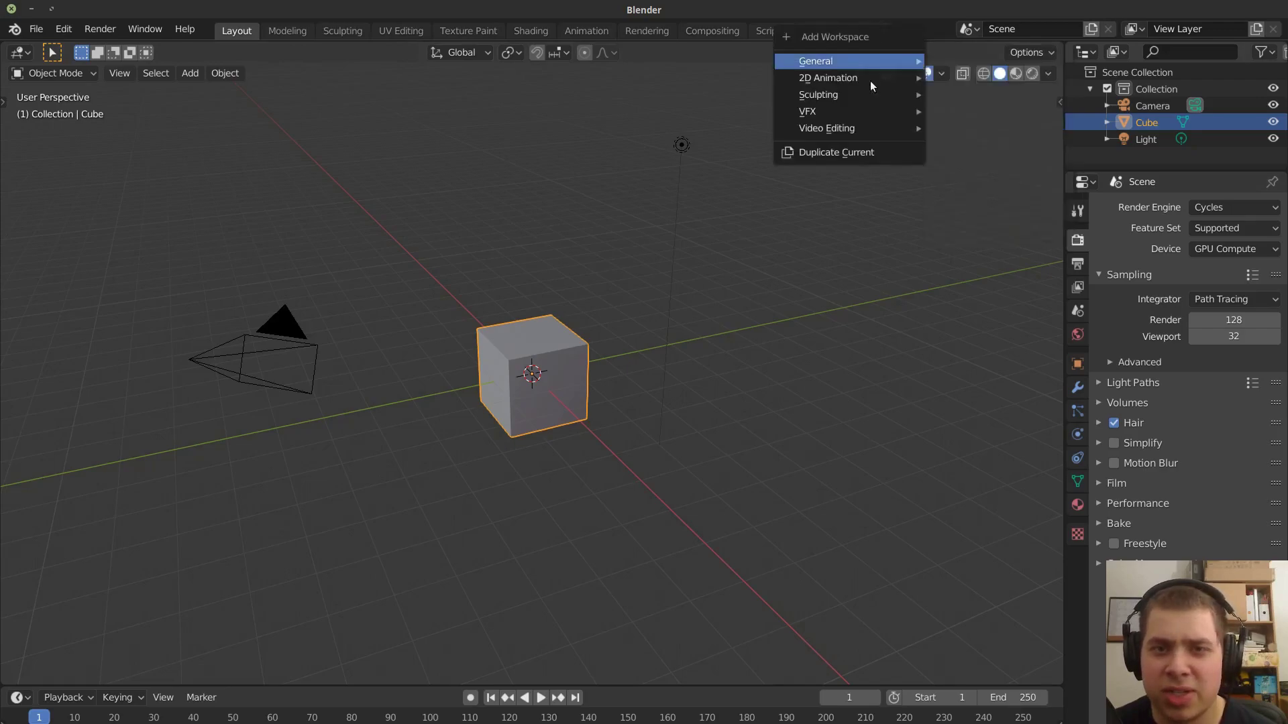
mouse_move(865, 135)
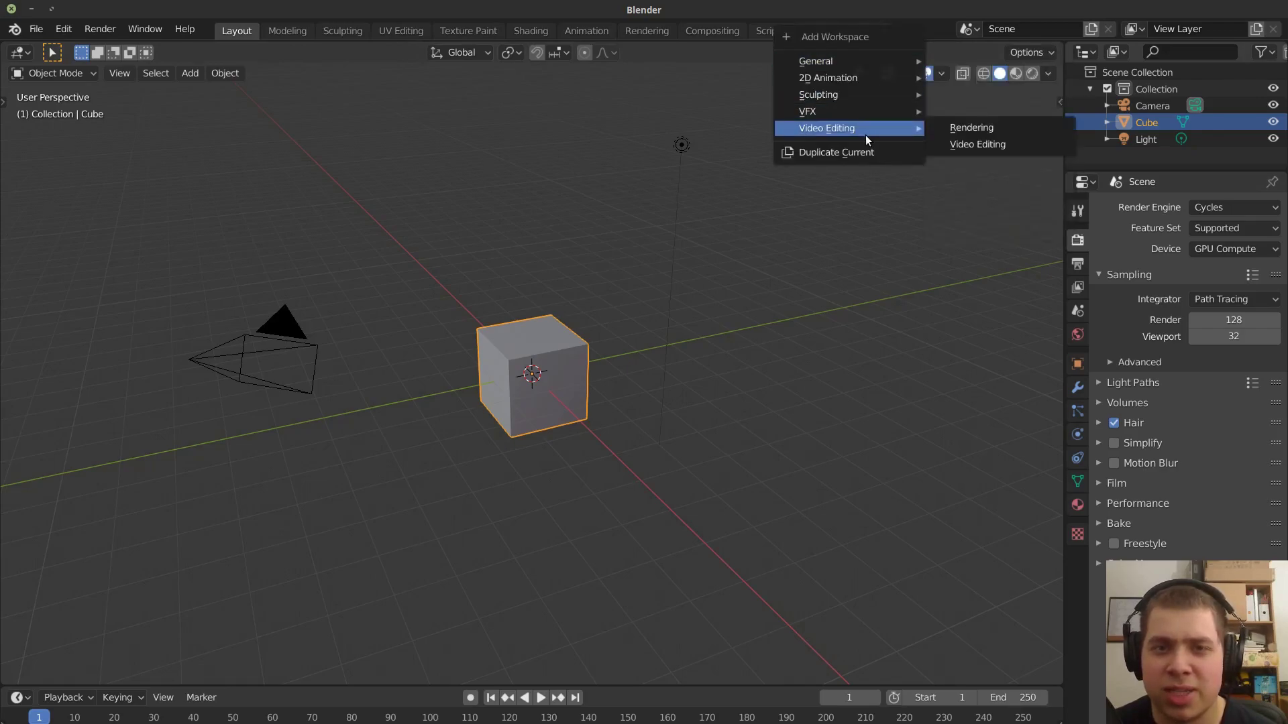
click(939, 144)
Drop 20200110_155623.mp4 into the sequencer of the Video Editing workspace.
click(819, 30)
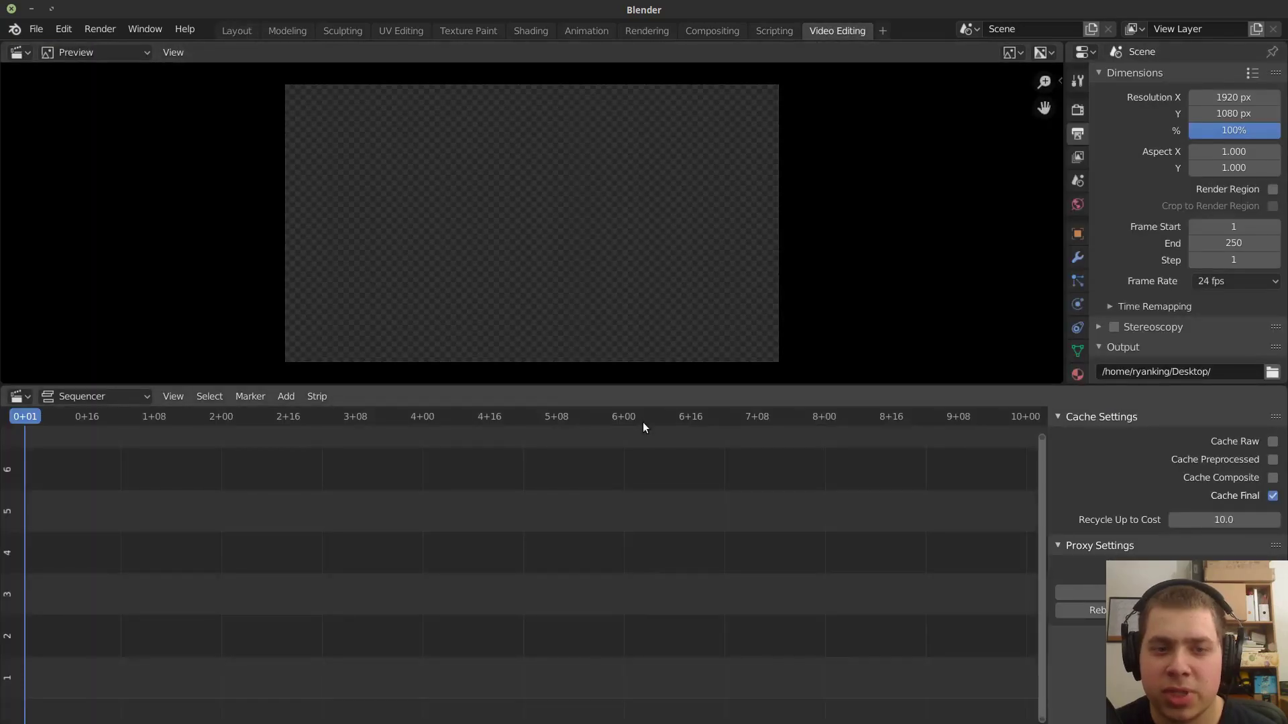
drag(812, 287, 372, 577)
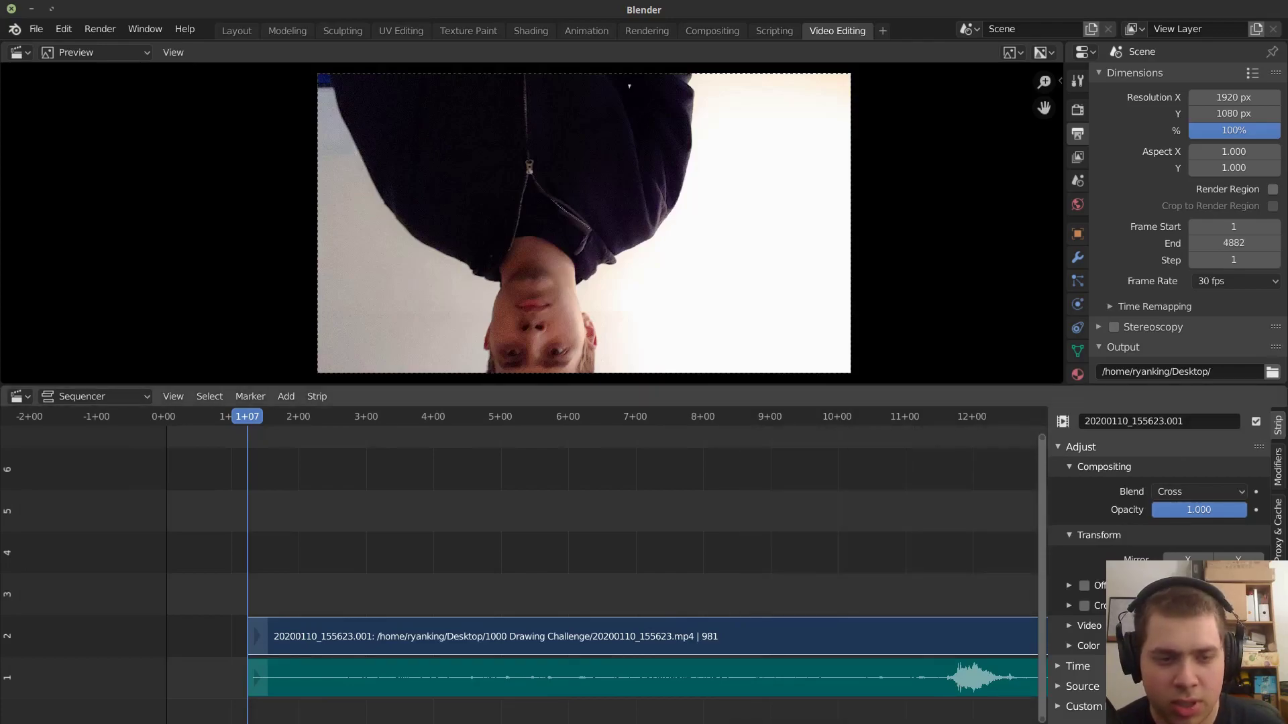
scroll(522, 513, down, 8)
scroll(613, 526, down, 2)
scroll(570, 604, up, 5)
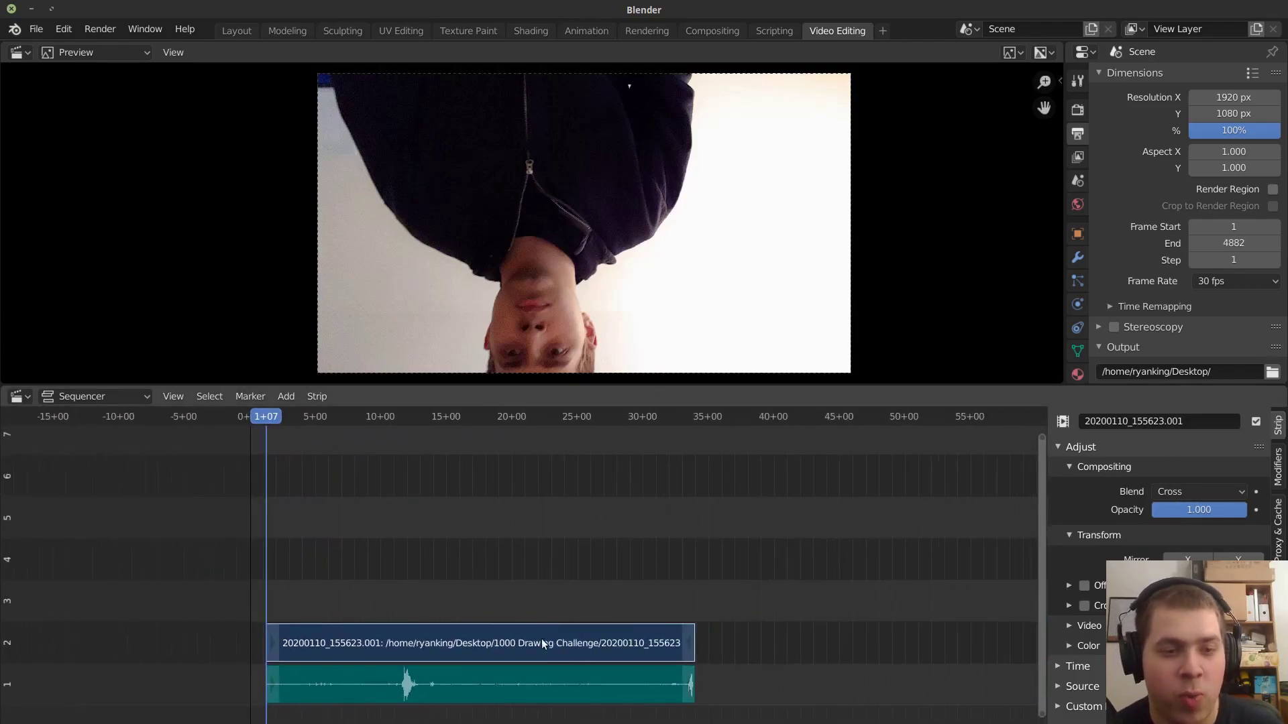
Play from around 28 seconds and split the clip at about 29 seconds.
click(702, 577)
scroll(701, 578, up, 3)
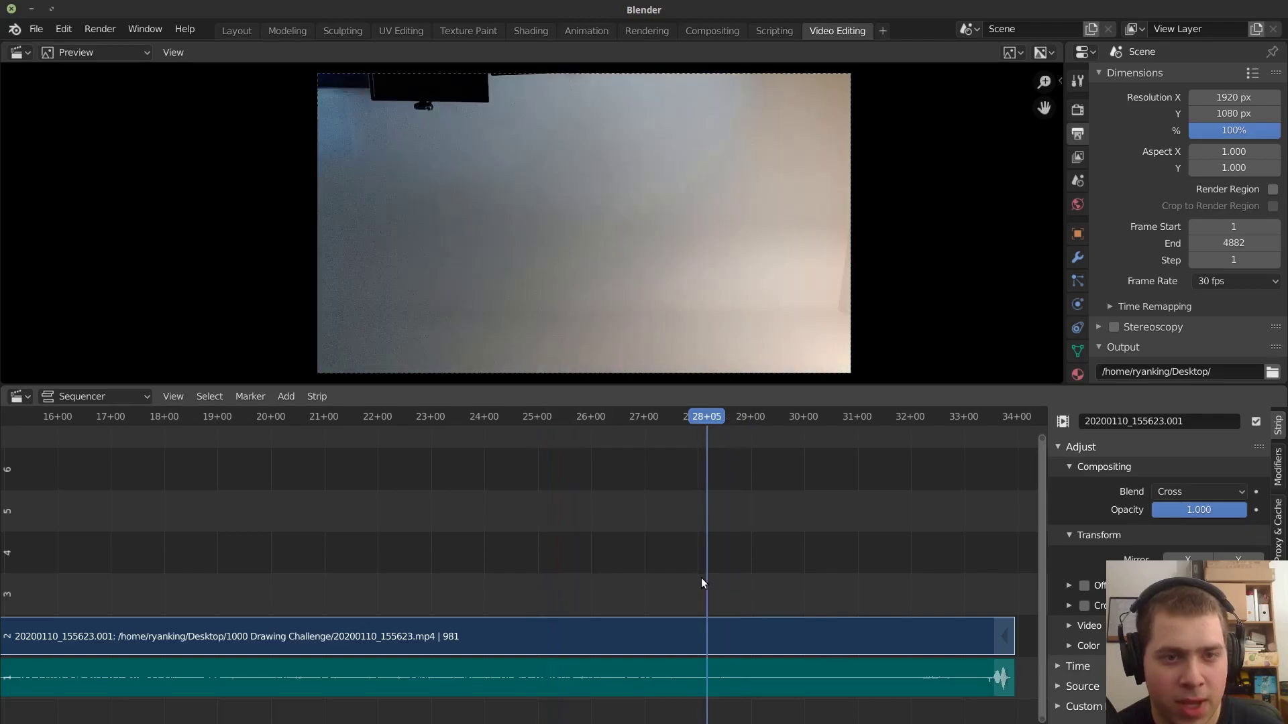
key(space)
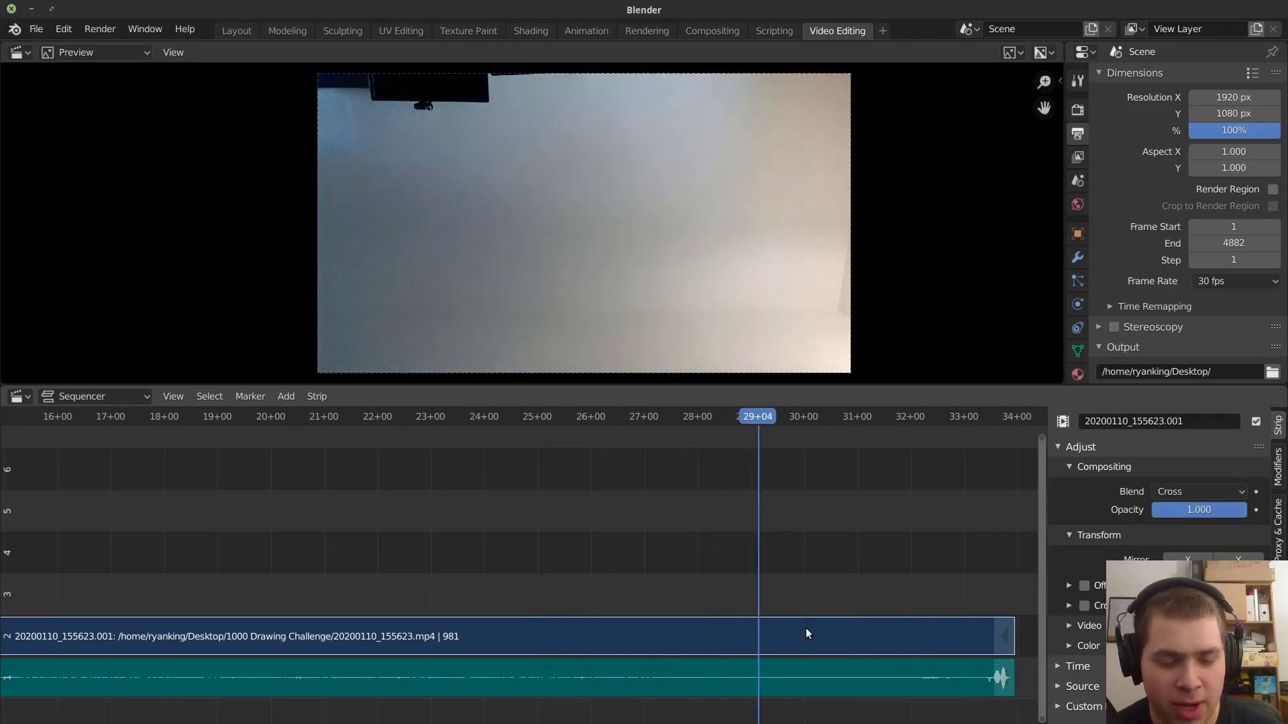
scroll(802, 614, down, 2)
key(k)
Select the later video and audio pieces after the split.
scroll(691, 614, up, 2)
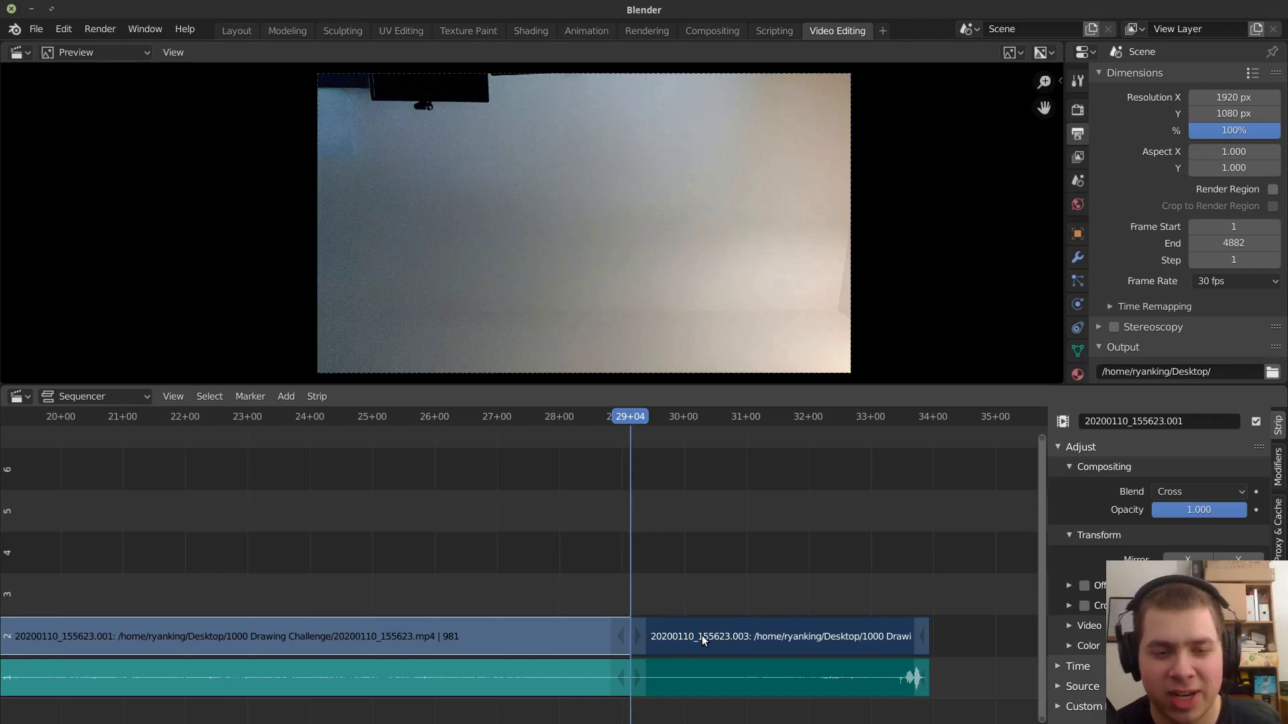
click(698, 639)
click(708, 669)
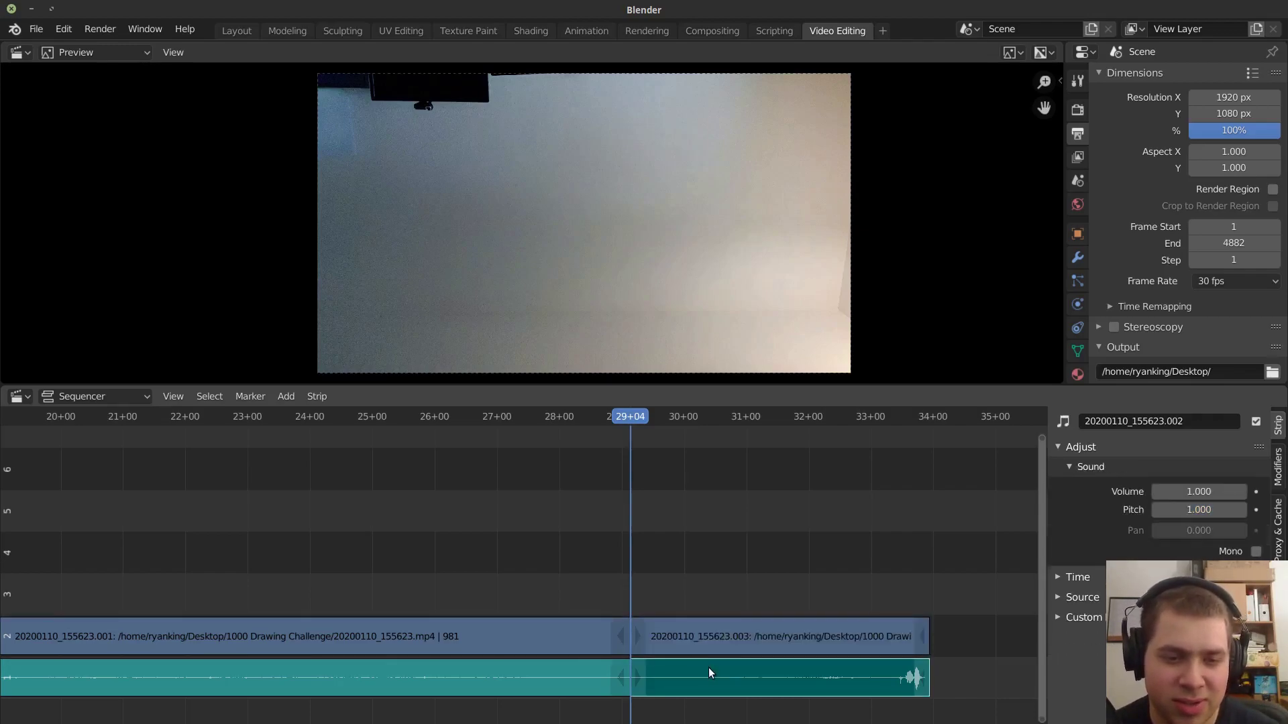
click(706, 649)
ctrl+scroll(686, 644, right, 1)
shift+click(689, 667)
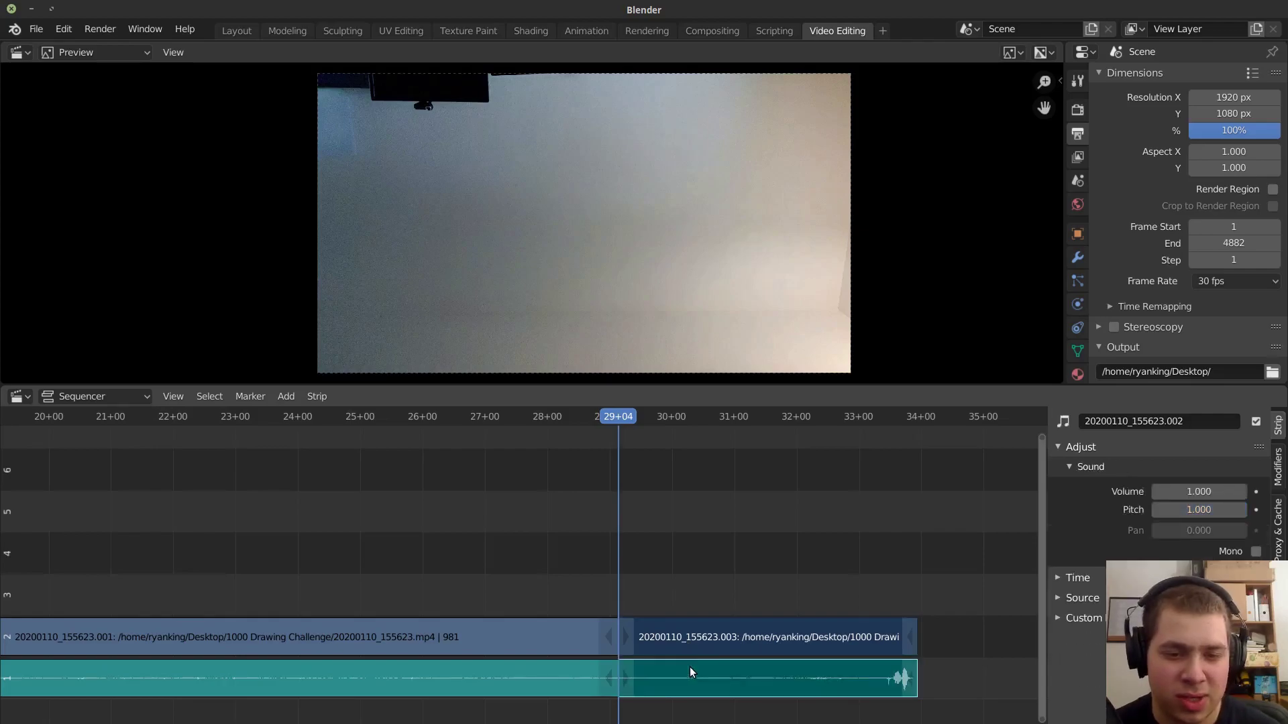
Delete the video and audio pieces after the 29-second cut.
key(x)
click(697, 629)
ctrl+scroll(620, 614, left, 1)
ctrl+scroll(620, 613, left, 3)
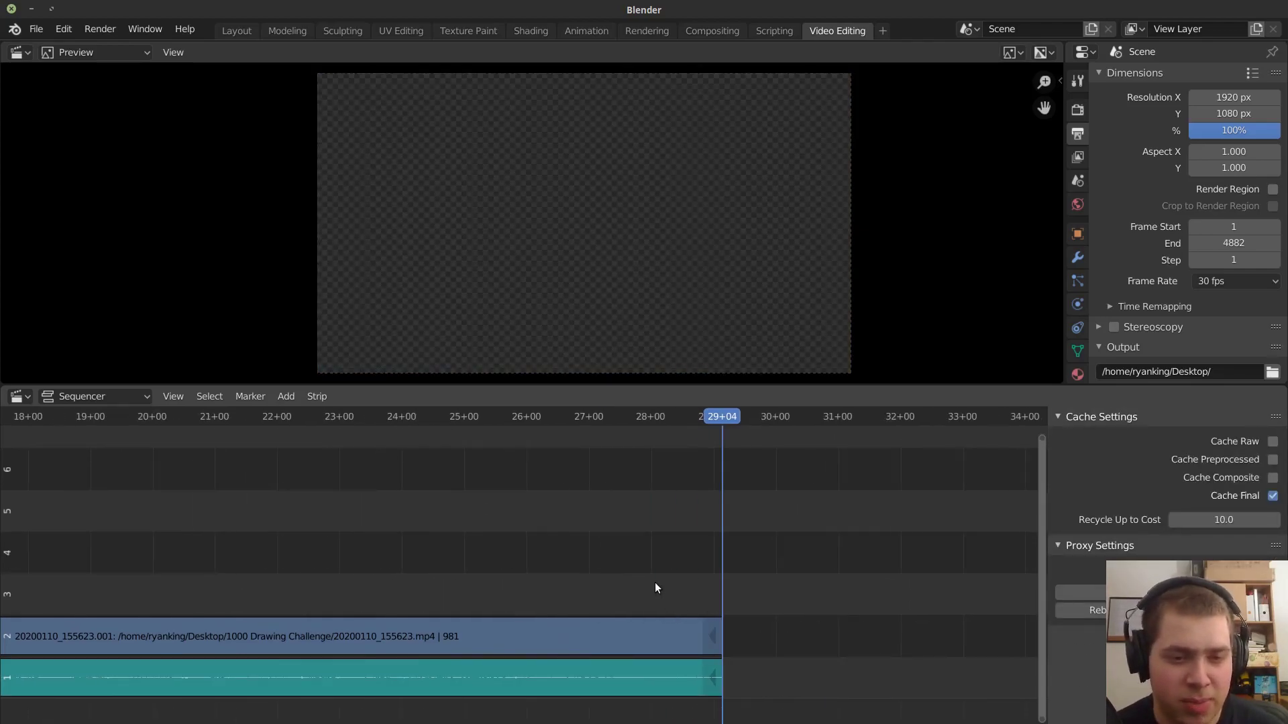
Split at about 27 seconds, delete the earlier pieces, and preview the remainder.
click(612, 677)
key(k)
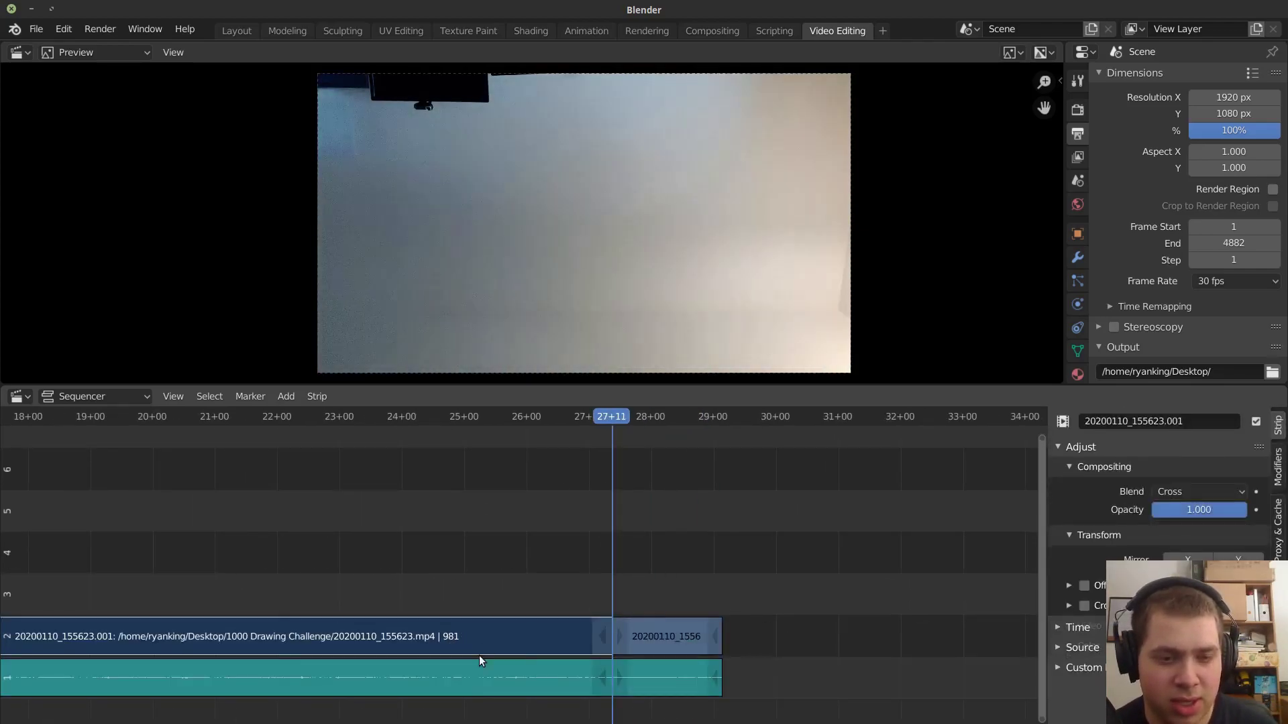
key(x)
click(497, 667)
scroll(538, 604, up, 1)
ctrl+scroll(546, 600, right, 2)
key(space)
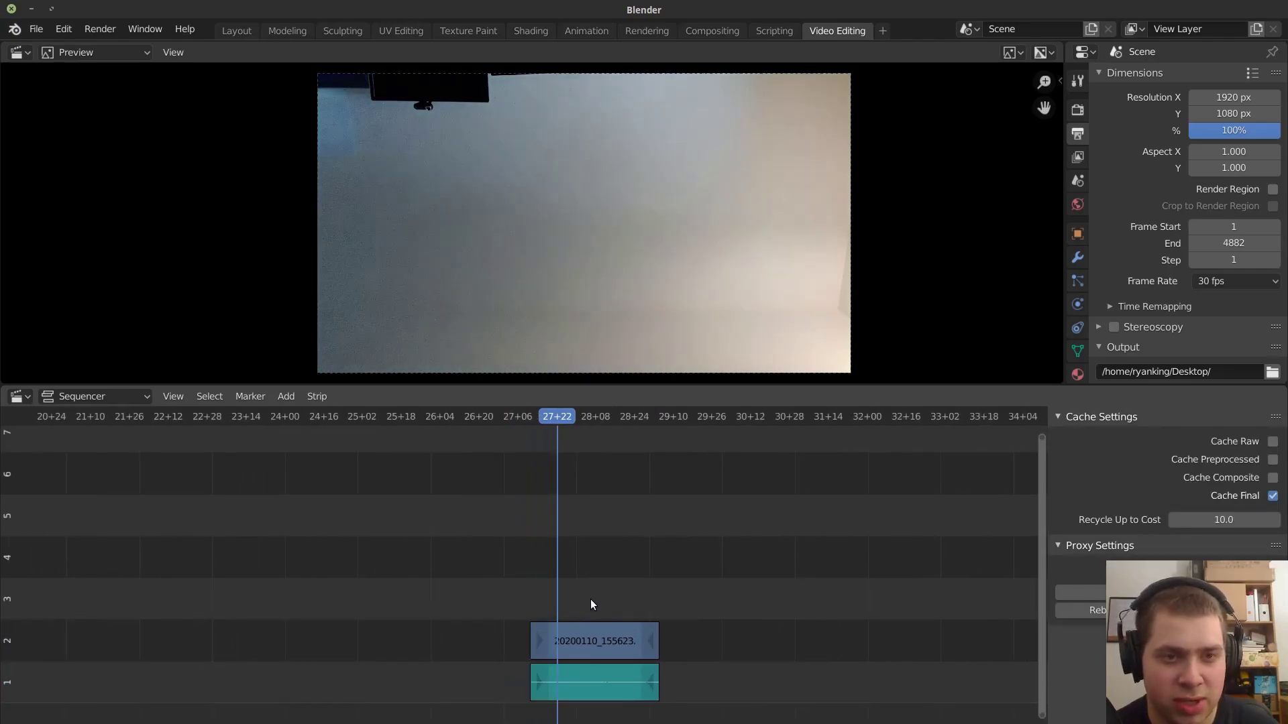
key(space)
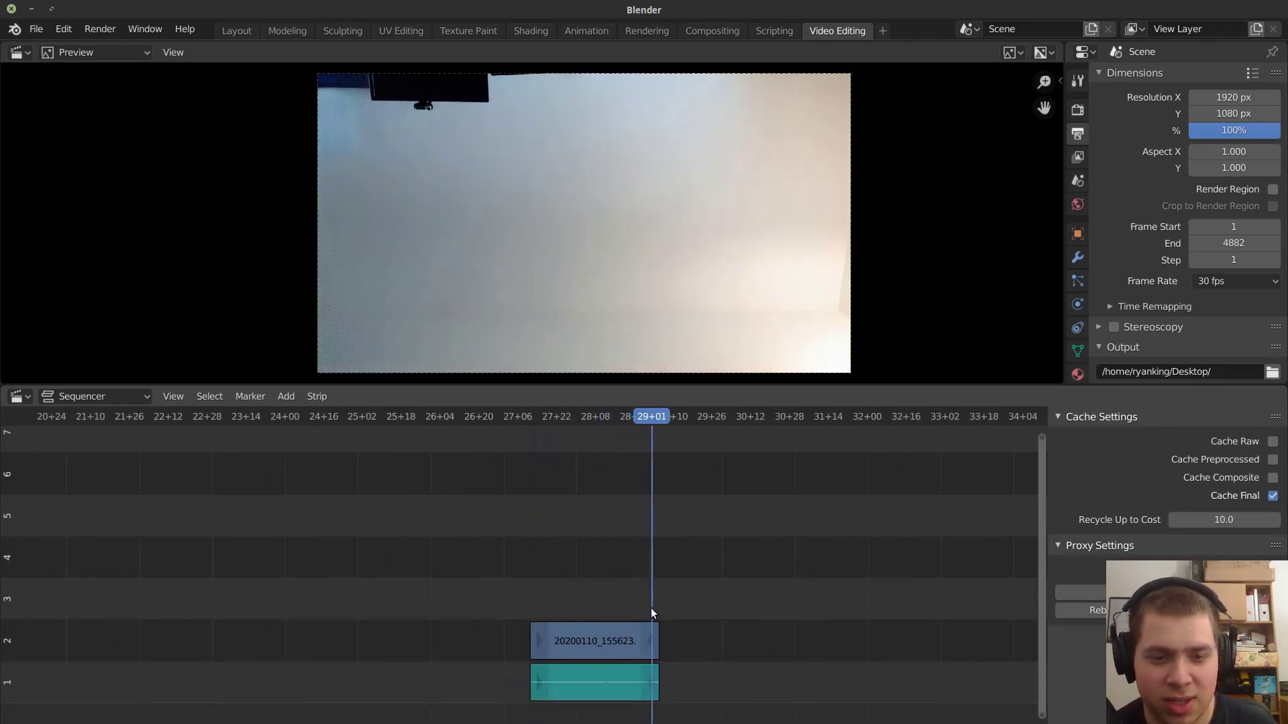
Delete the clip's audio strip.
ctrl+scroll(654, 609, right, 2)
scroll(456, 674, up, 1)
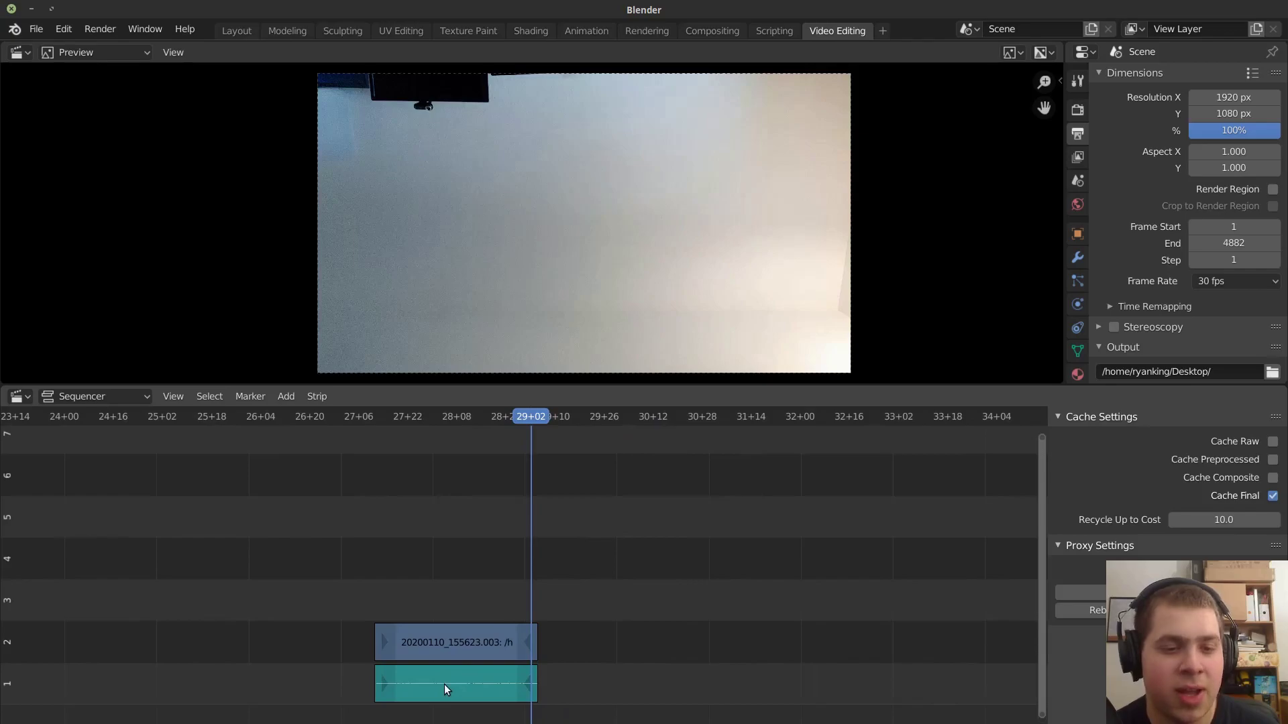
click(444, 684)
key(x)
click(441, 685)
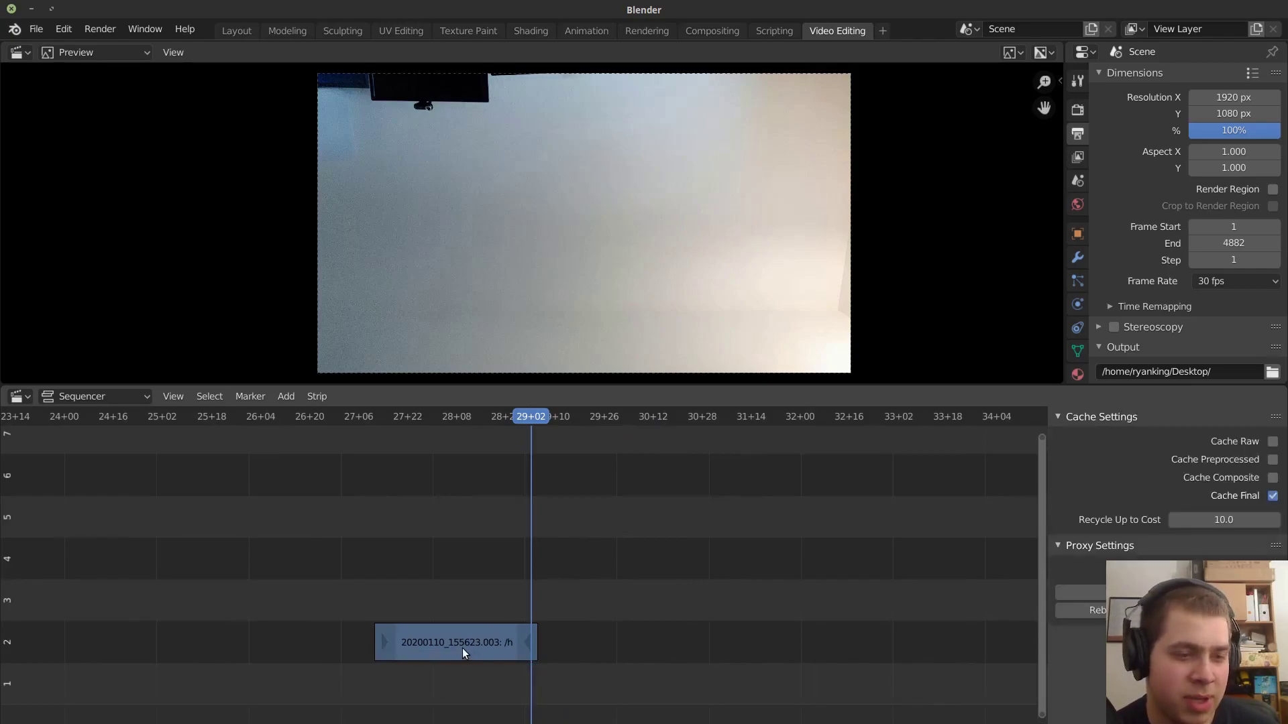
Slide the video strip to the timeline start and trim it to end near frame 49.
click(461, 648)
scroll(590, 604, down, 4)
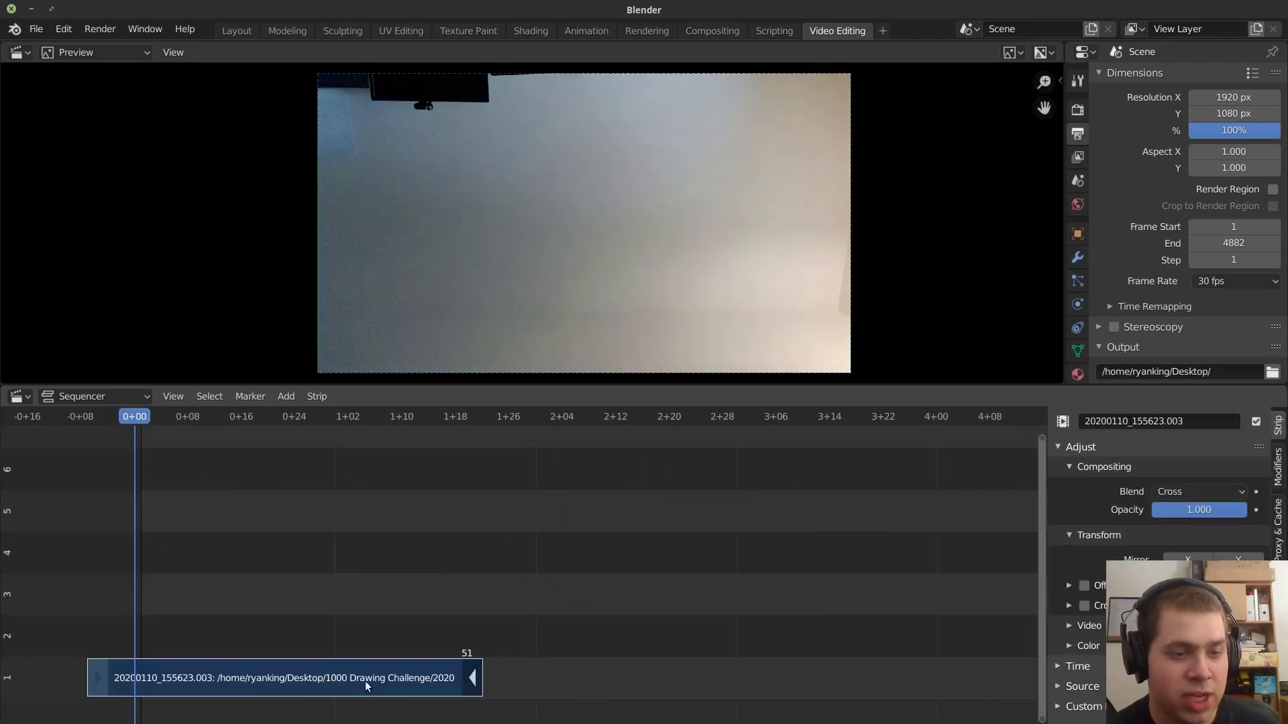
drag(471, 677, 547, 677)
key(g)
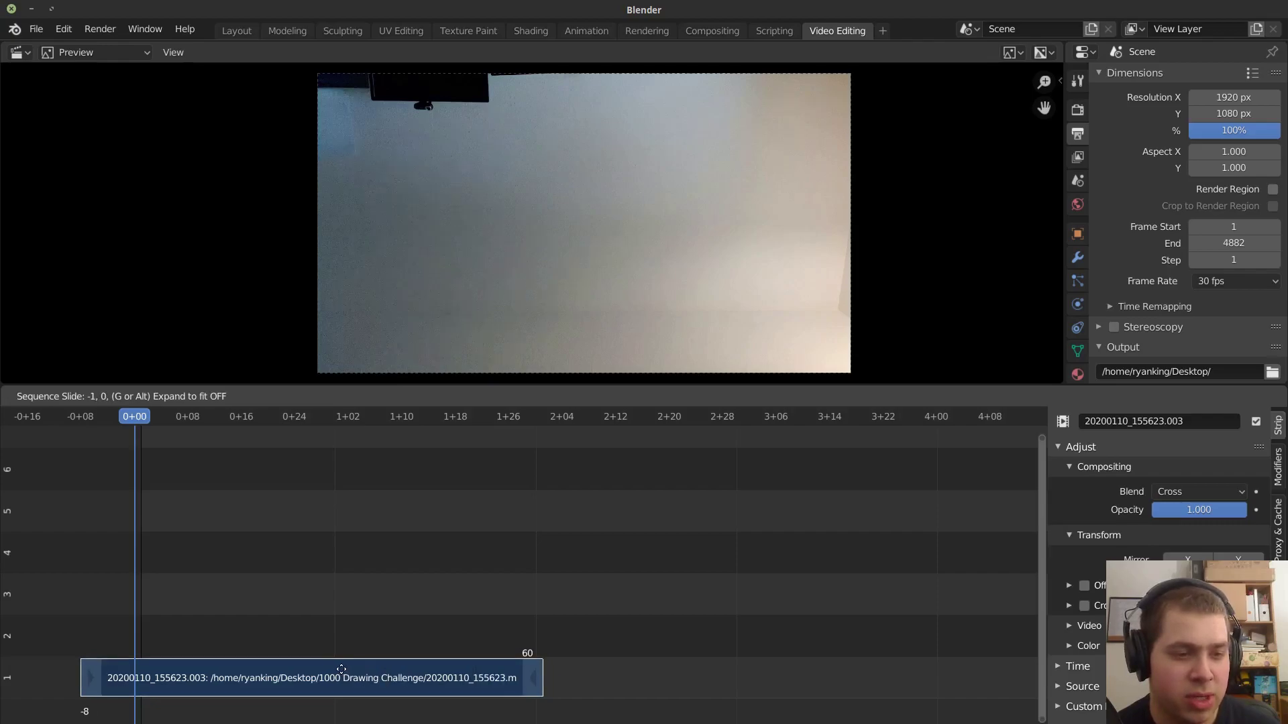
click(339, 668)
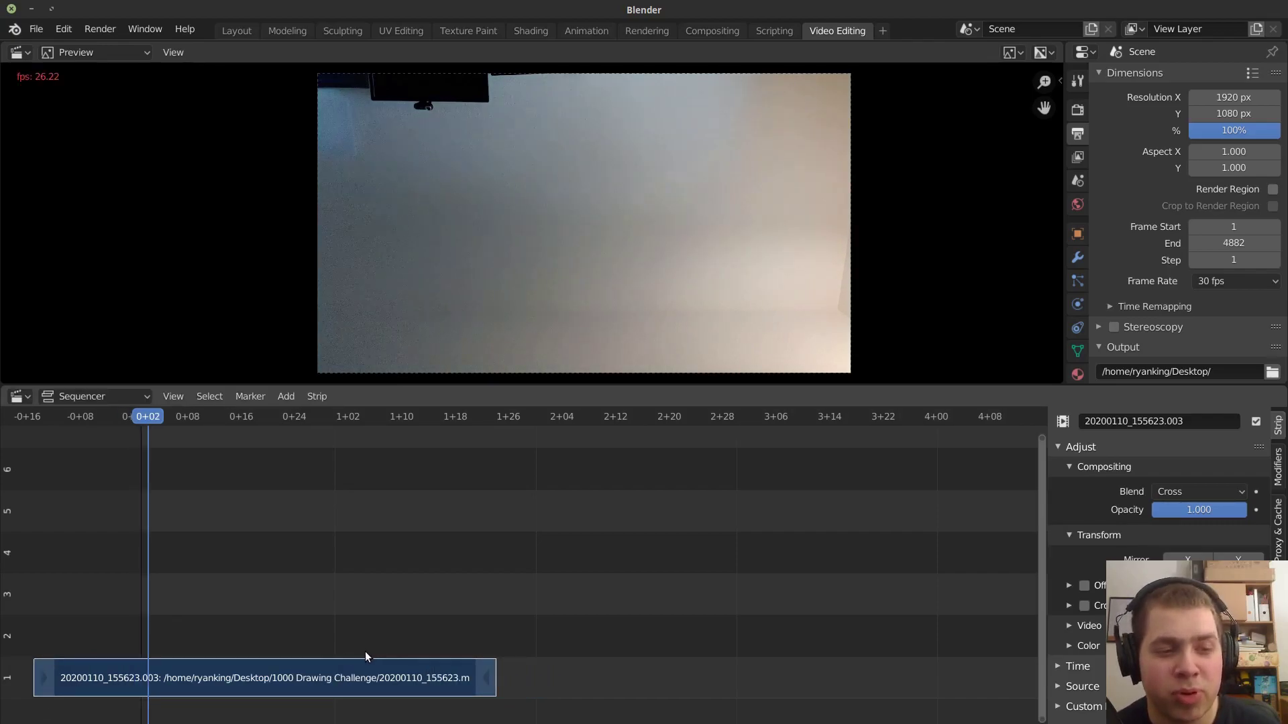
key(space)
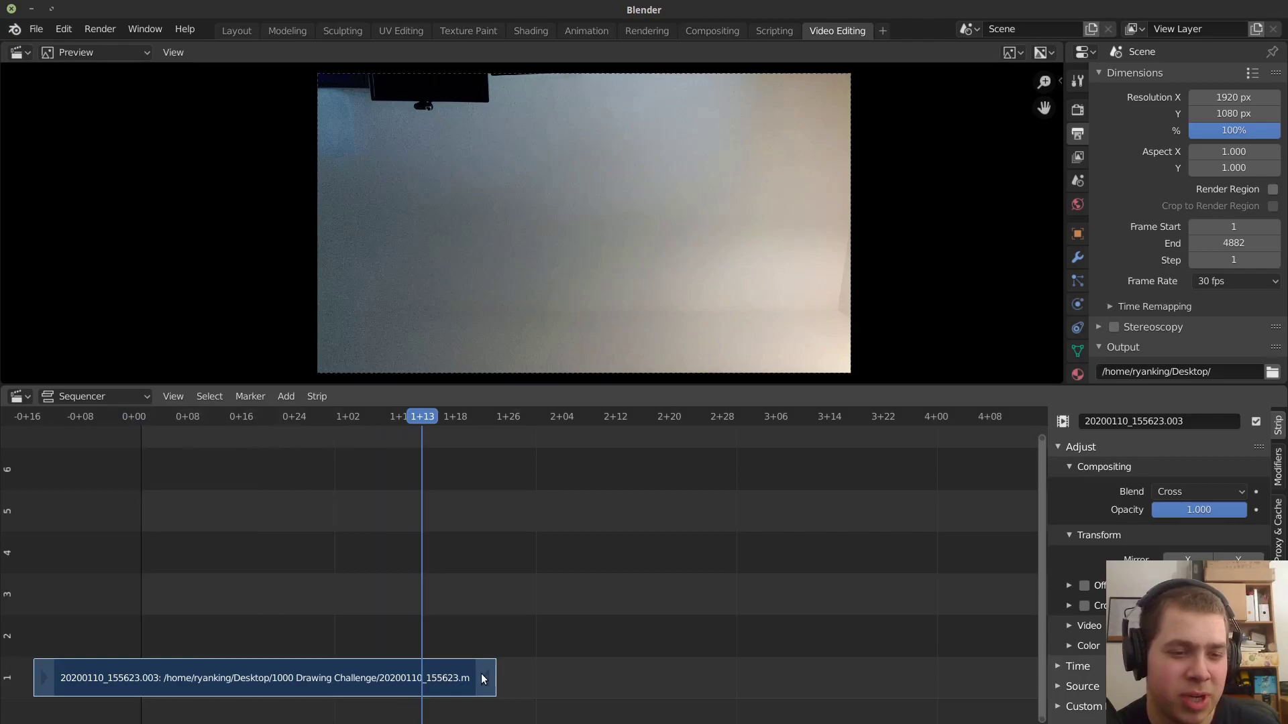
drag(481, 673, 453, 674)
key(Escape)
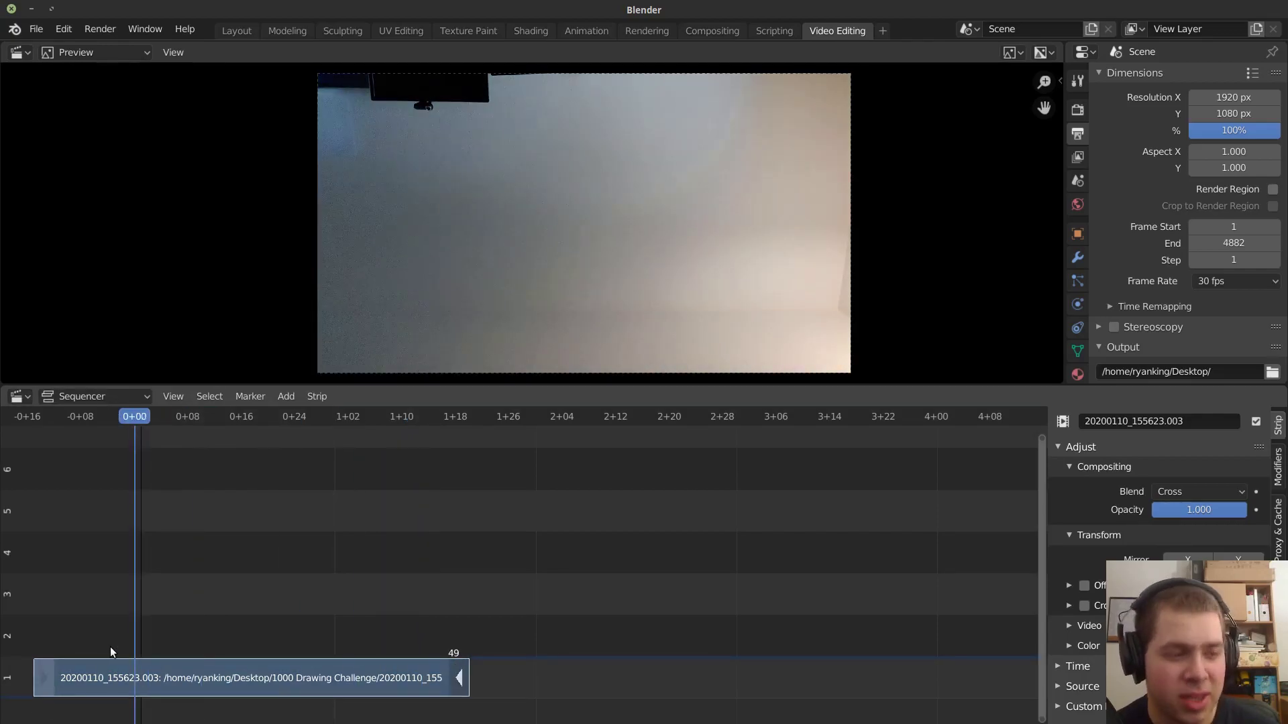
key(space)
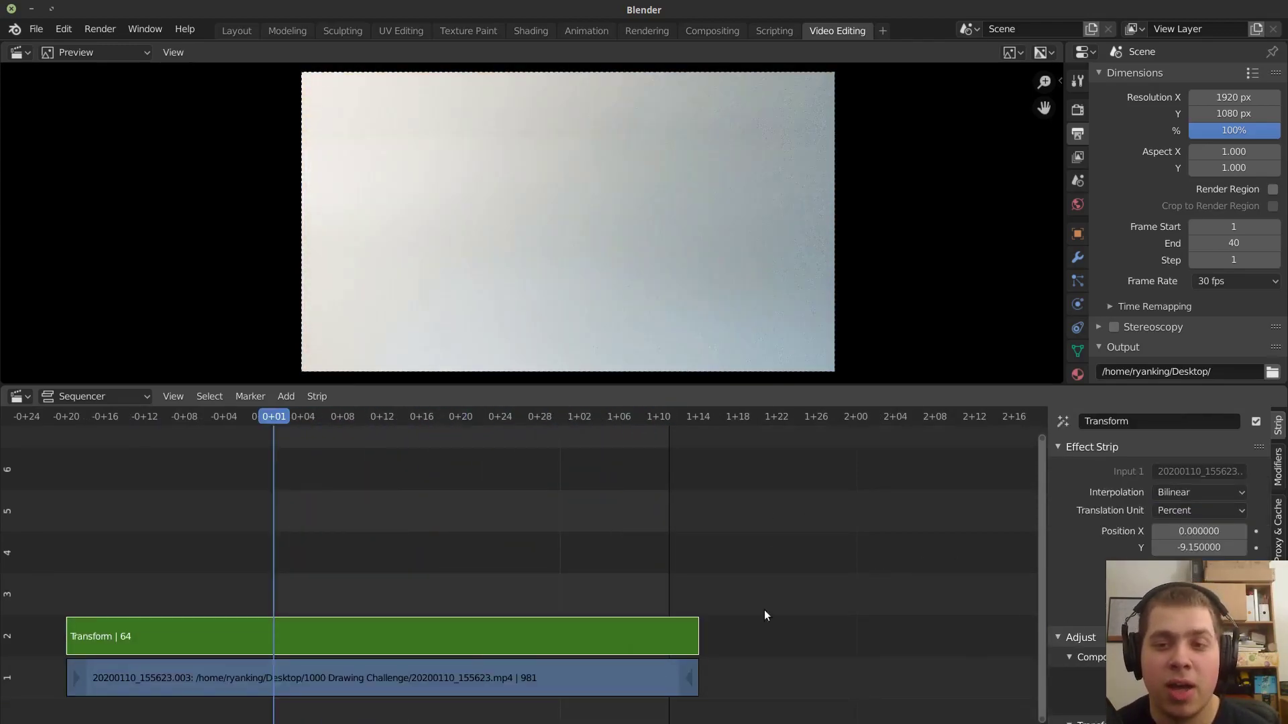
Play the transformed clip and scrub back to a frame showing the face.
scroll(465, 607, up, 2)
key(space)
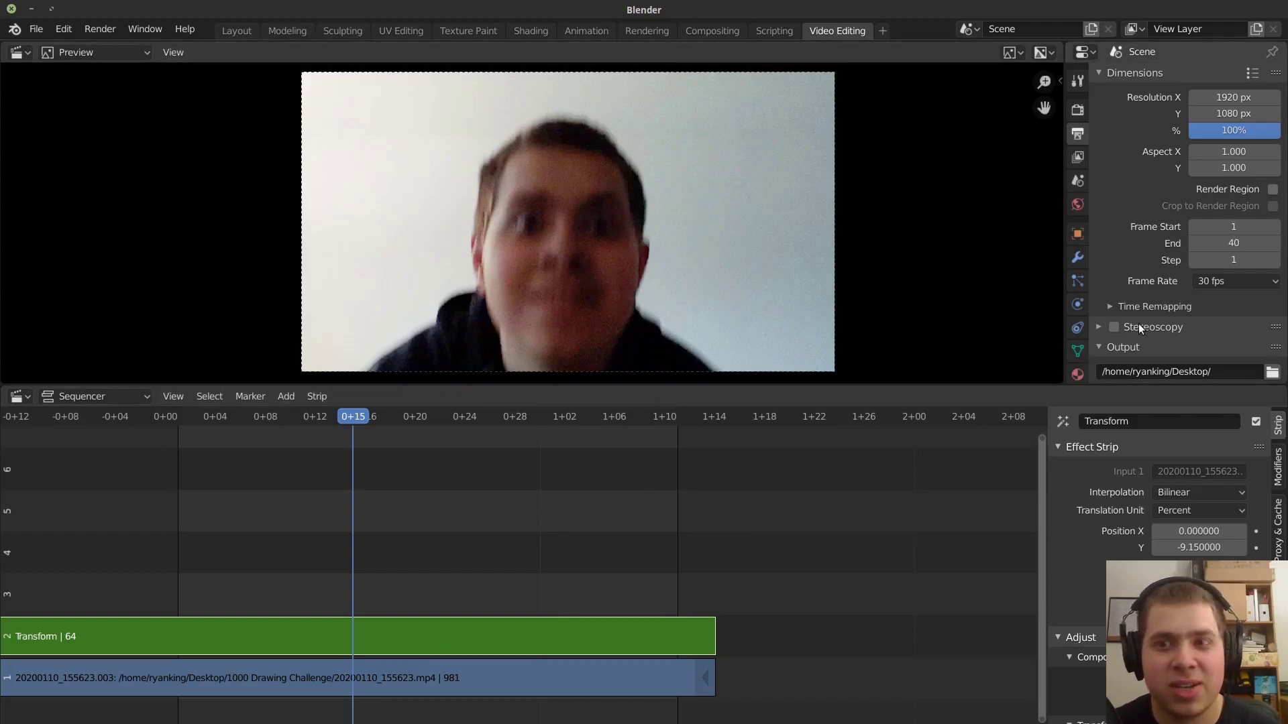
scroll(685, 296, up, 1)
scroll(685, 296, down, 1)
click(504, 482)
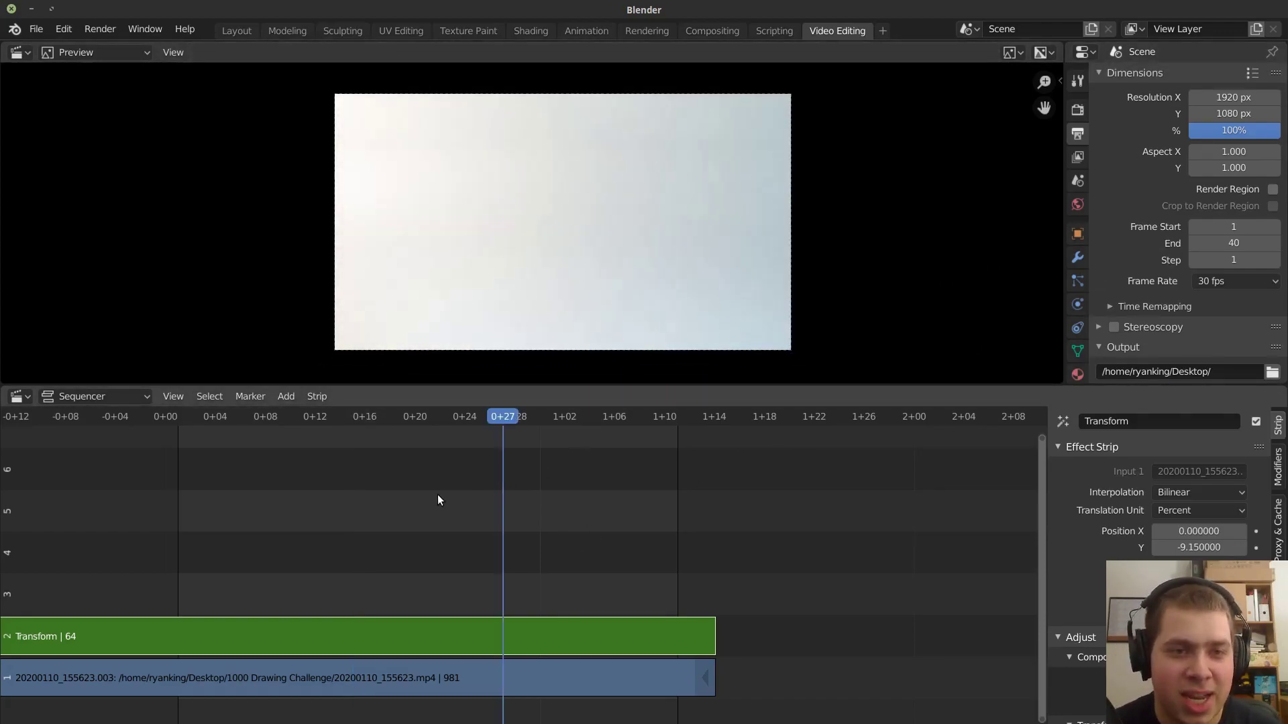
click(438, 494)
drag(409, 497, 392, 493)
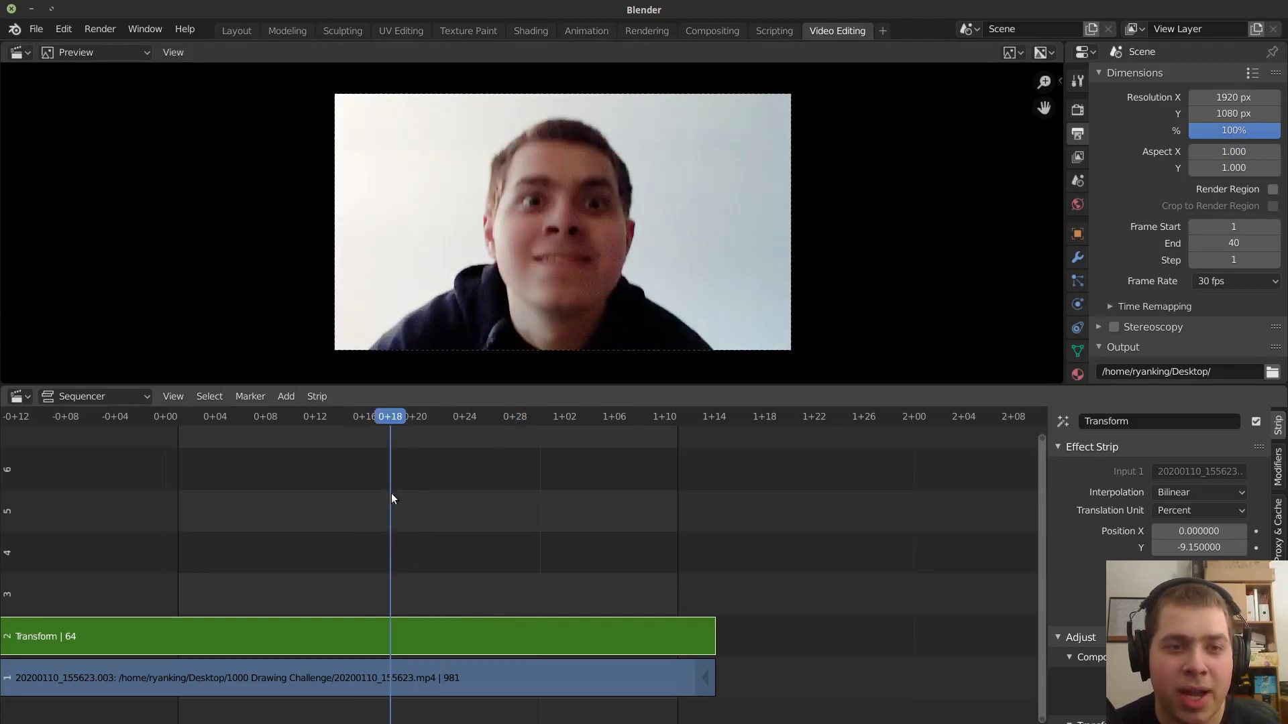
Try a 25% render resolution scale, preview, then settle on 30%.
click(1232, 130)
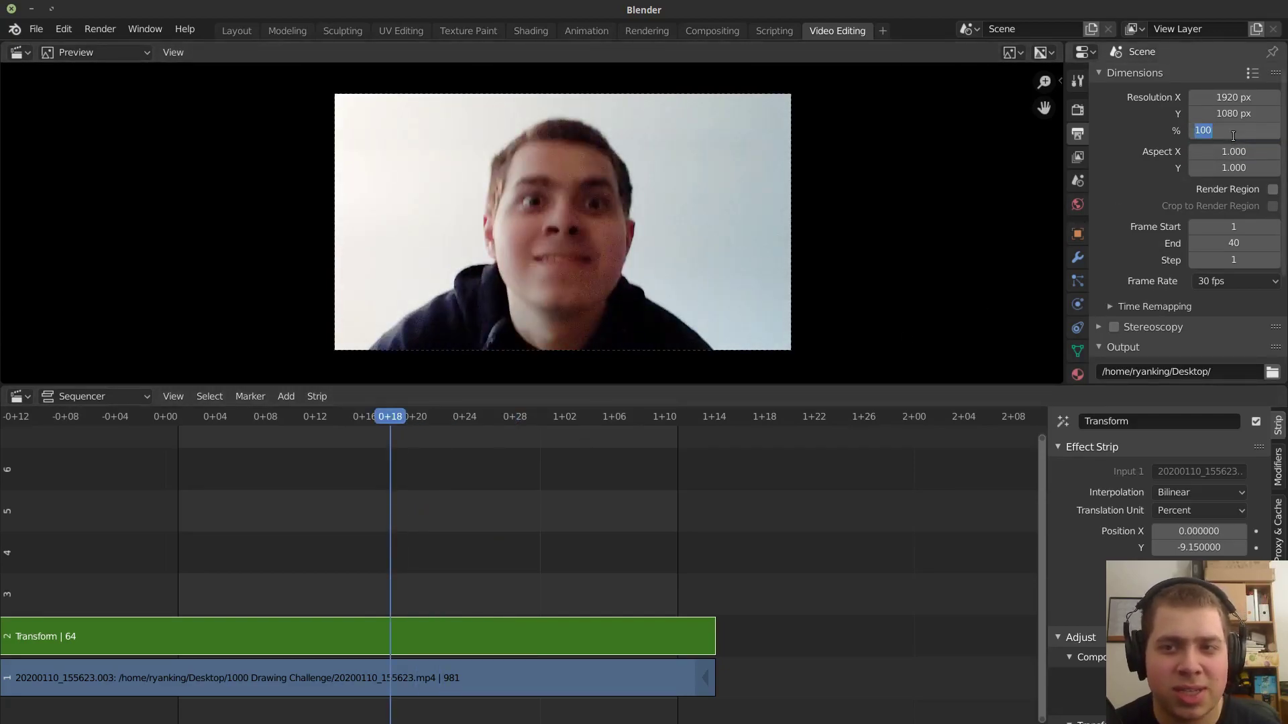
text(25)
key(Return)
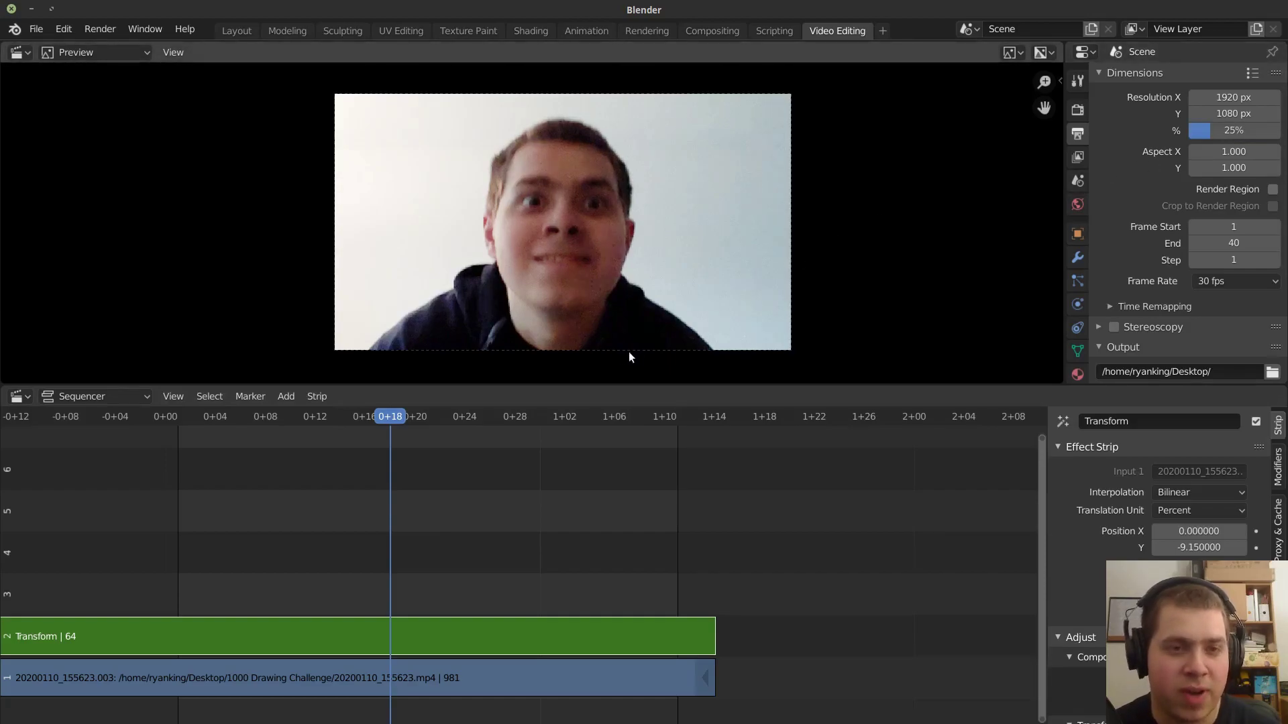
key(space)
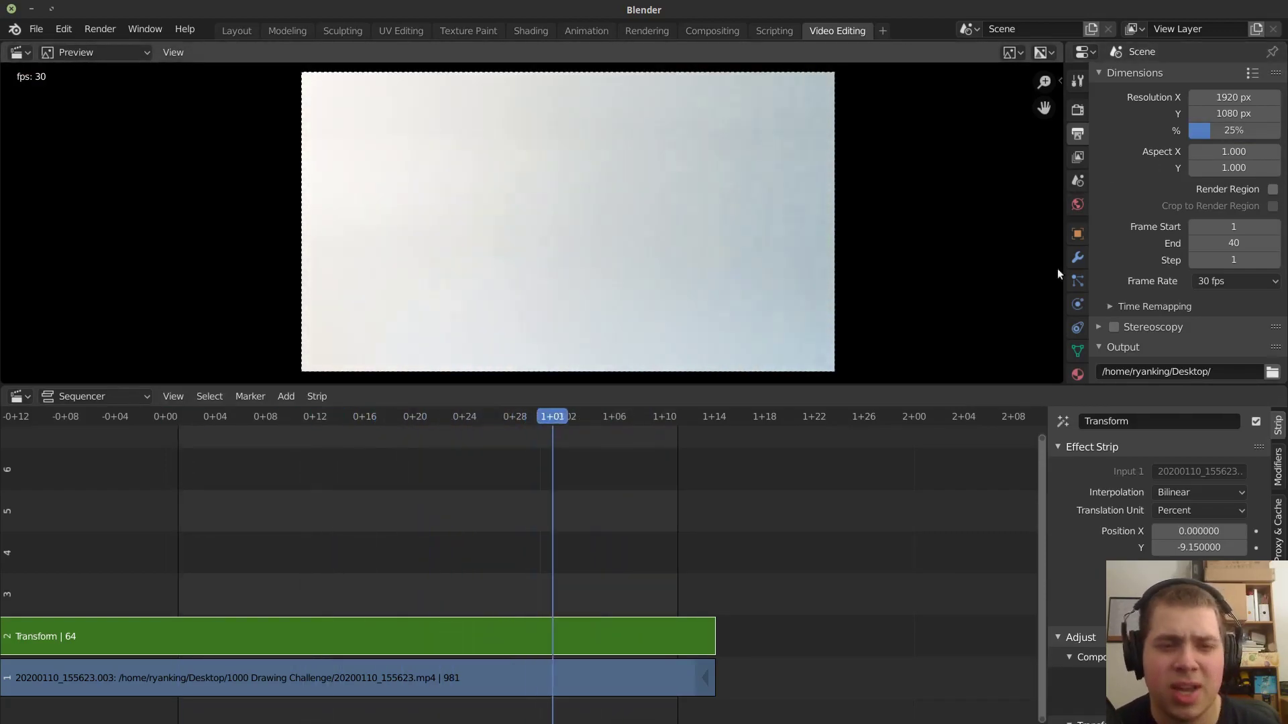
click(1219, 131)
text(30)
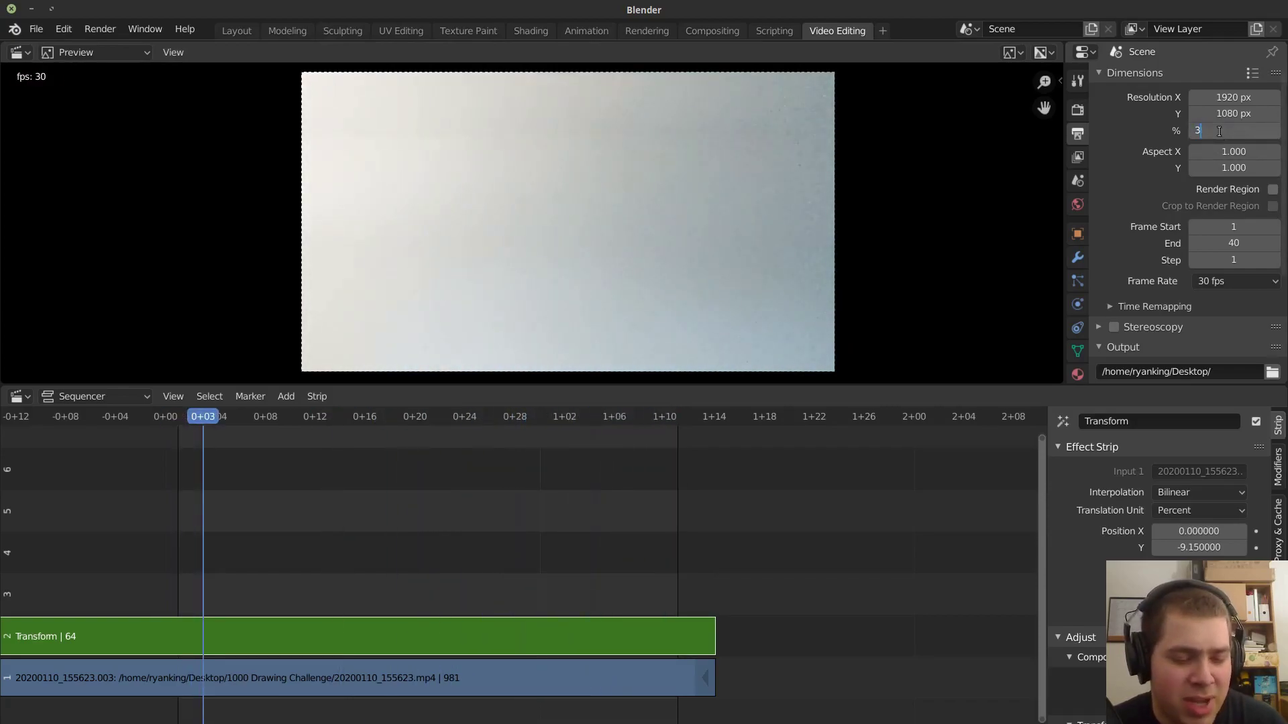
key(Return)
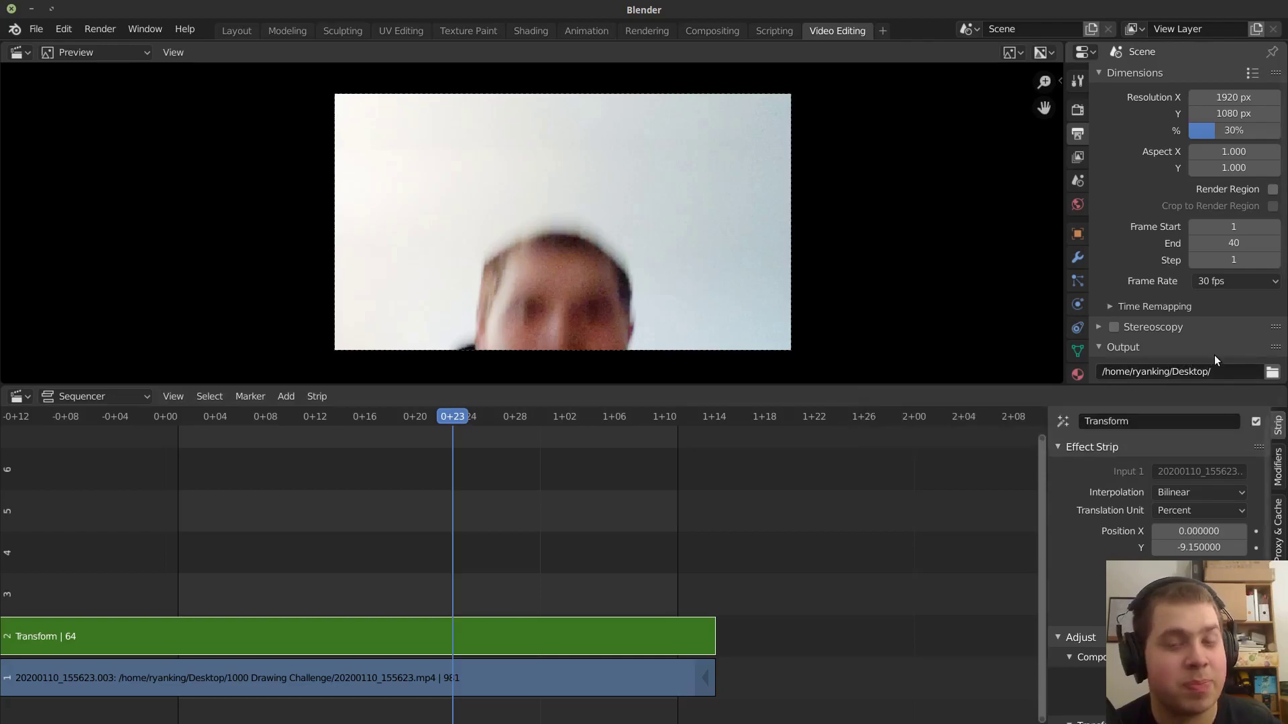
Set the render output folder to Desktop/Gif File Tutorial with PNG as the file format.
scroll(1216, 327, down, 3)
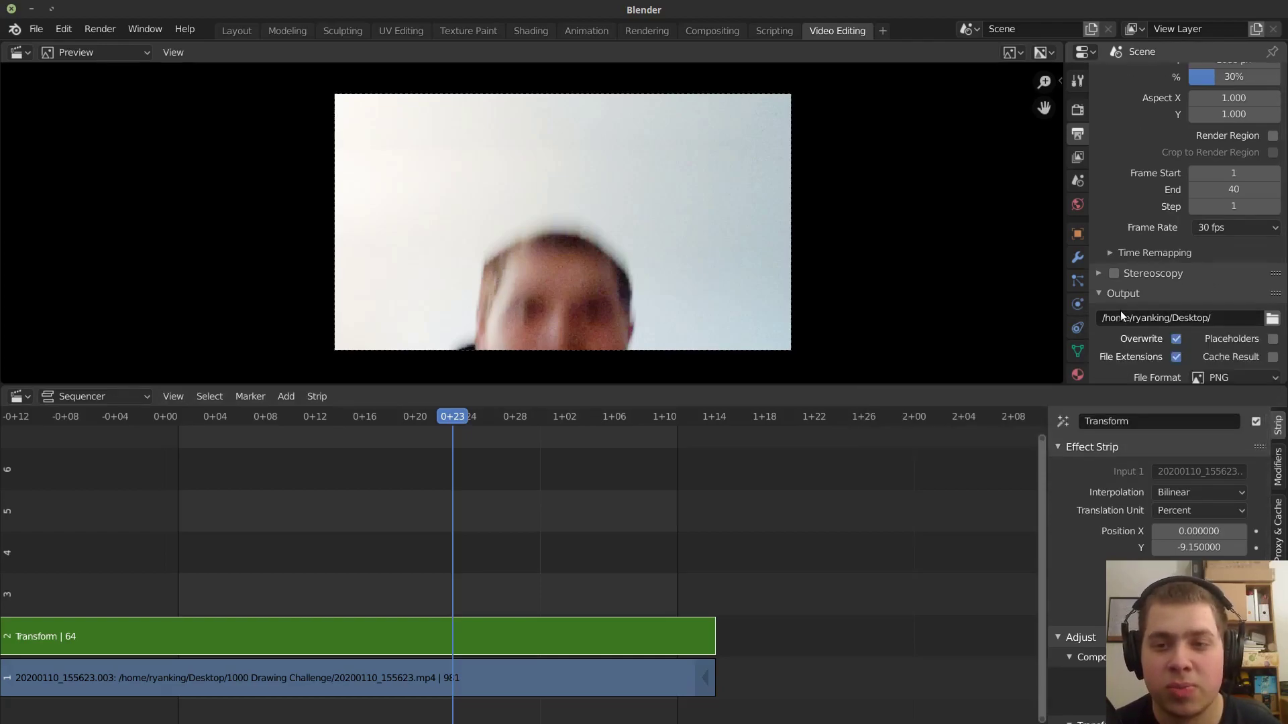
scroll(1120, 311, down, 1)
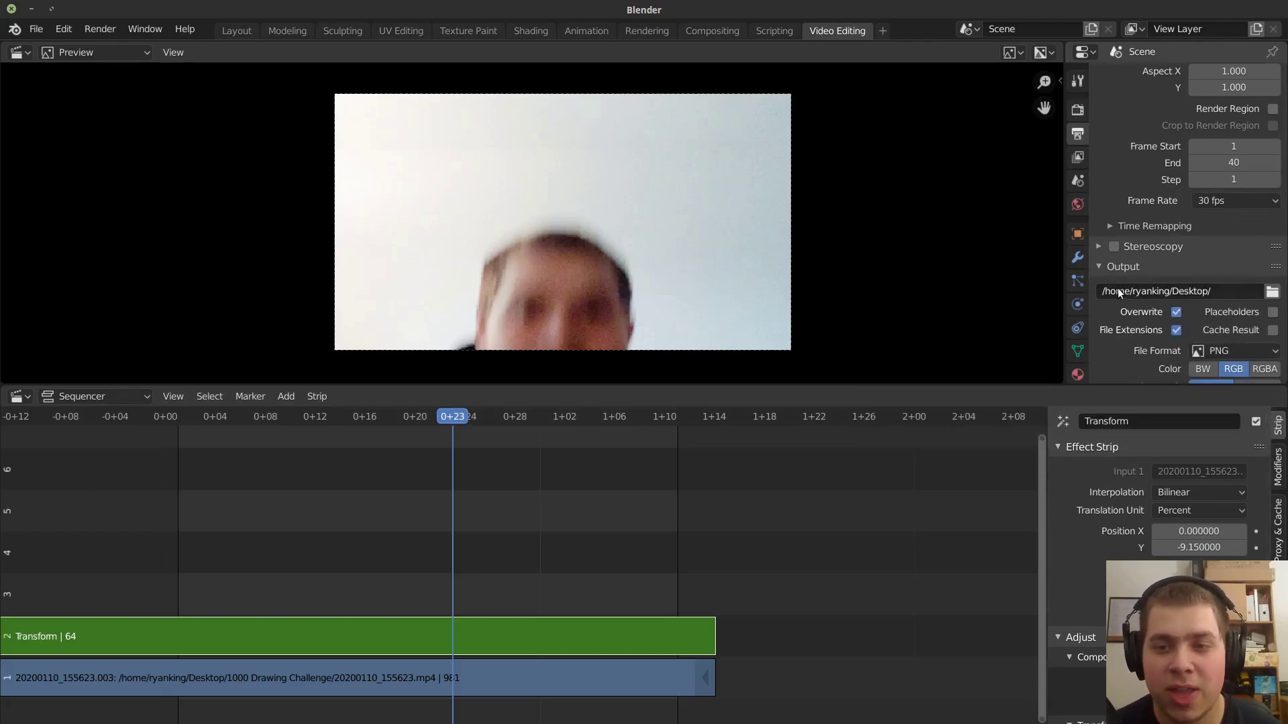
click(1273, 292)
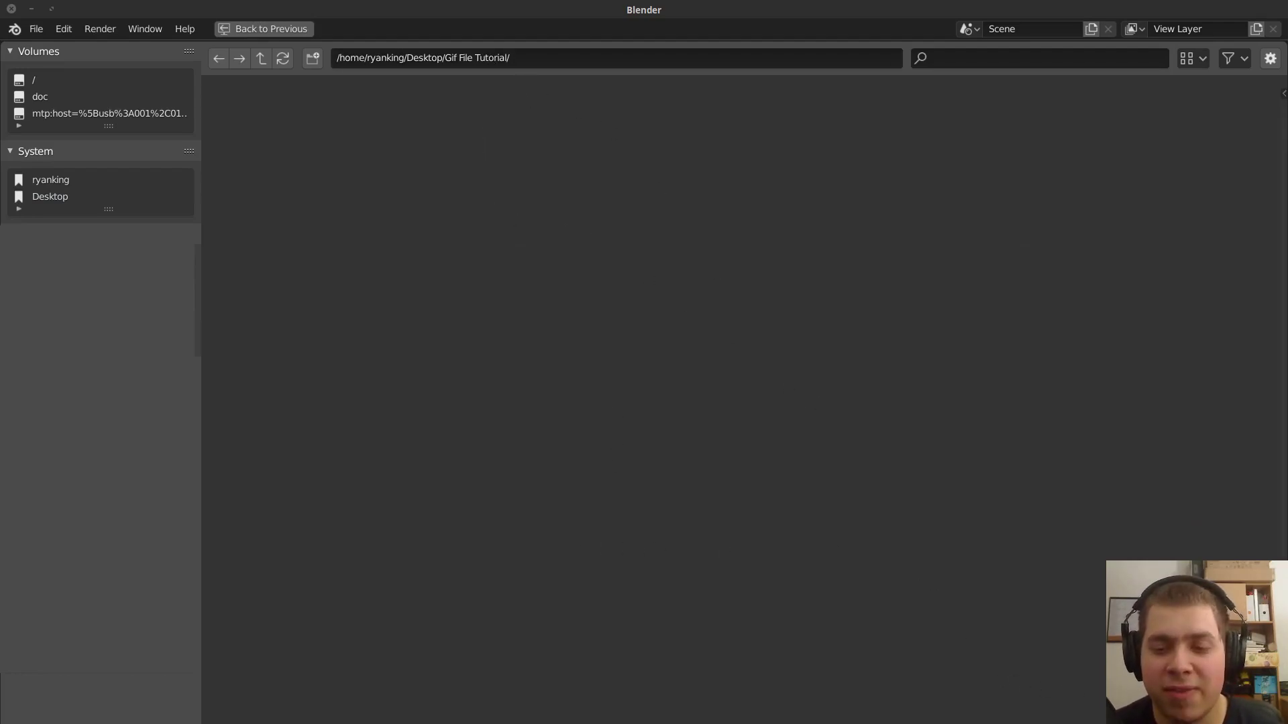
key(Return)
click(1231, 324)
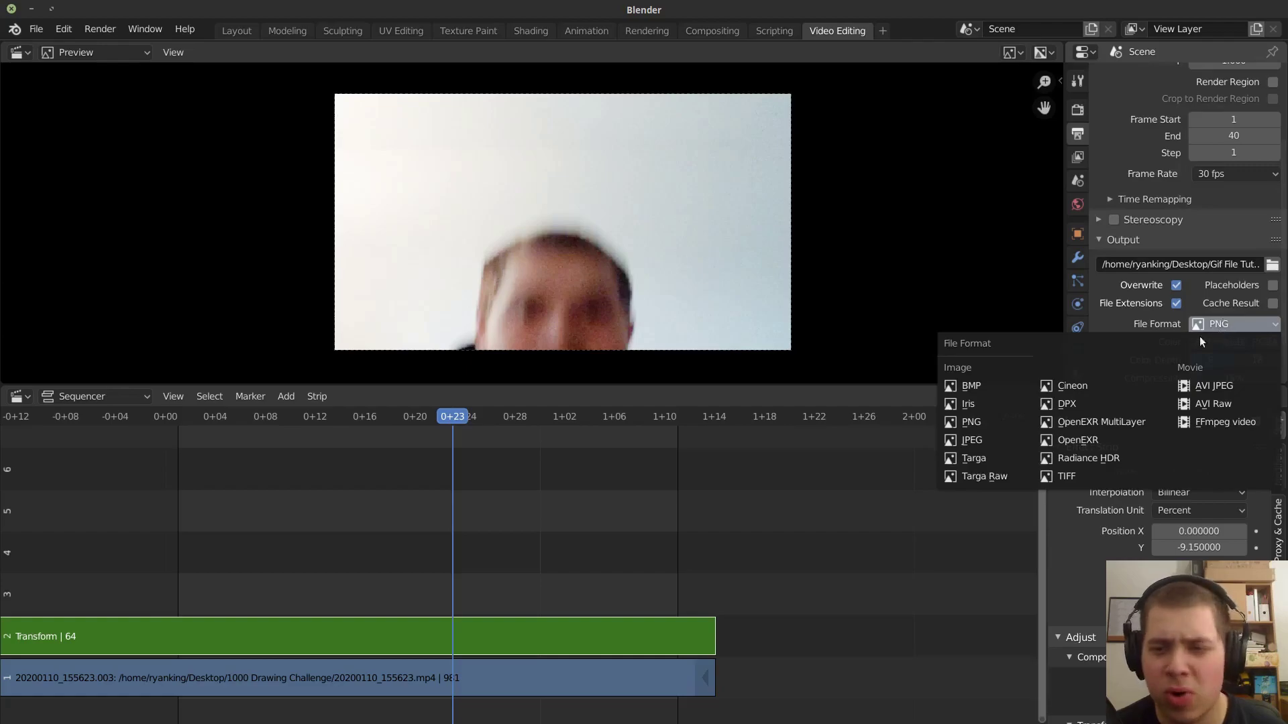
click(982, 427)
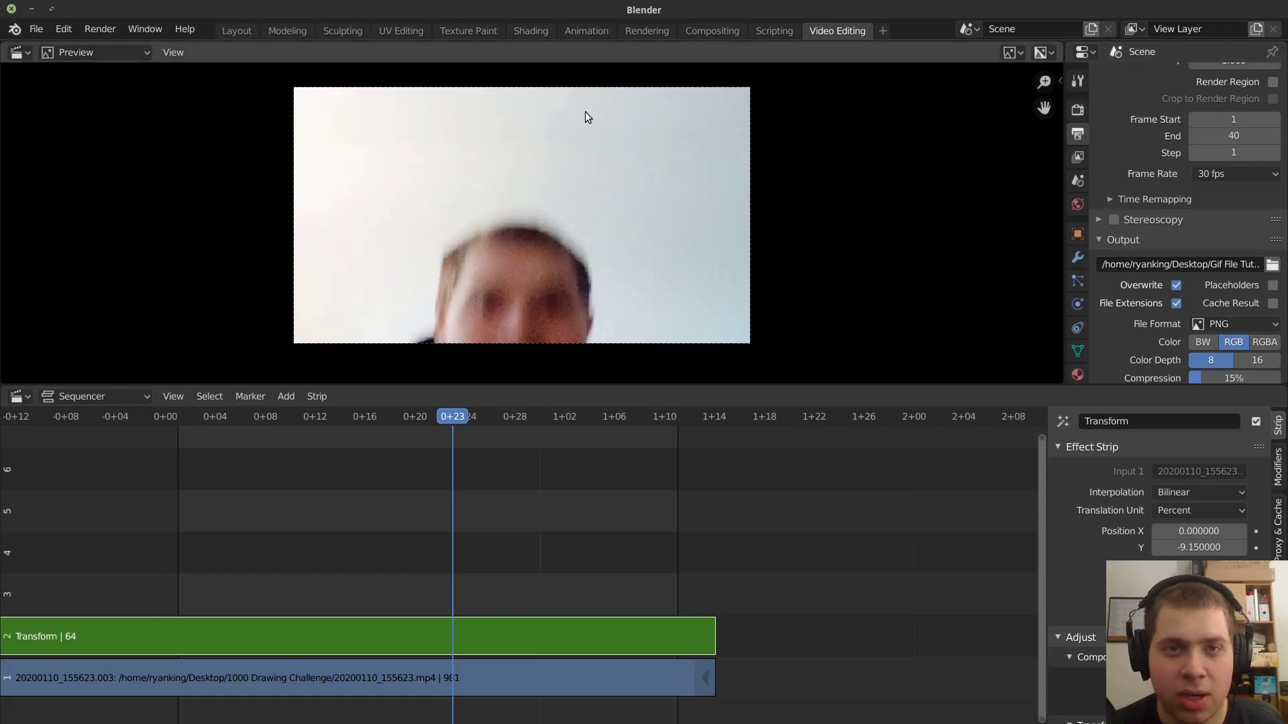
Render the animation to 40 PNG frames and step through them in the image viewer.
click(97, 32)
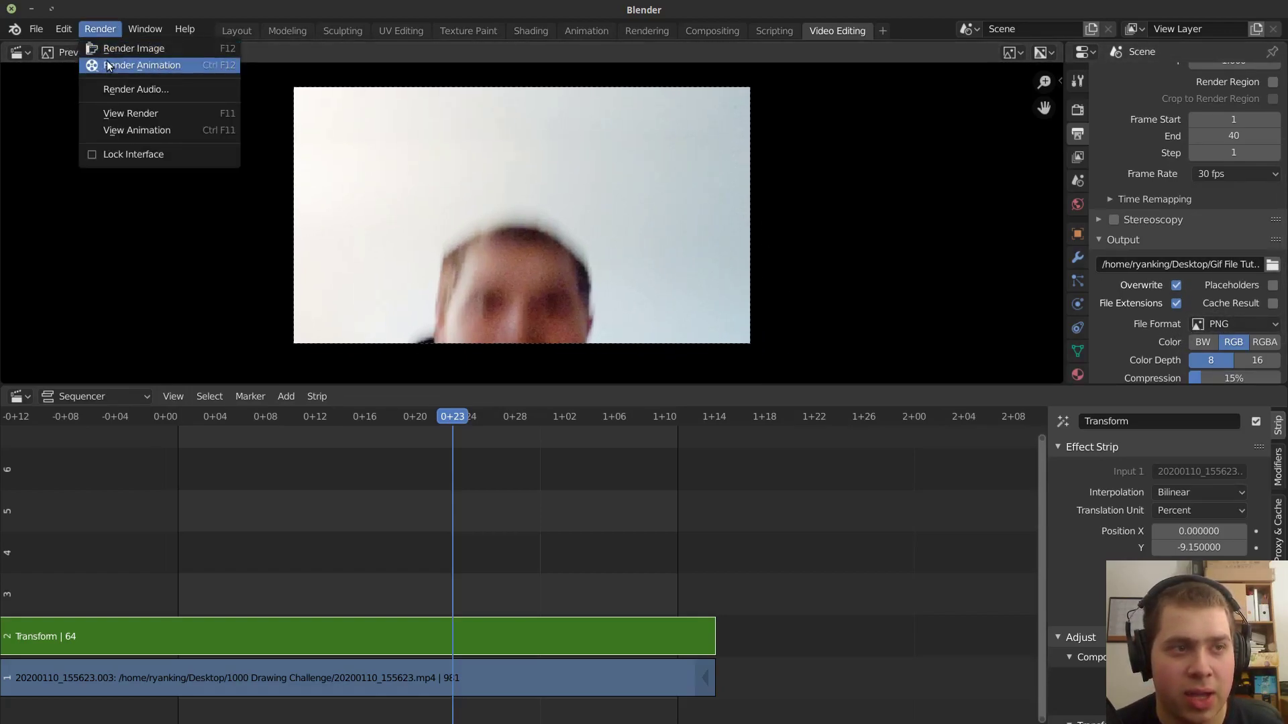
click(210, 68)
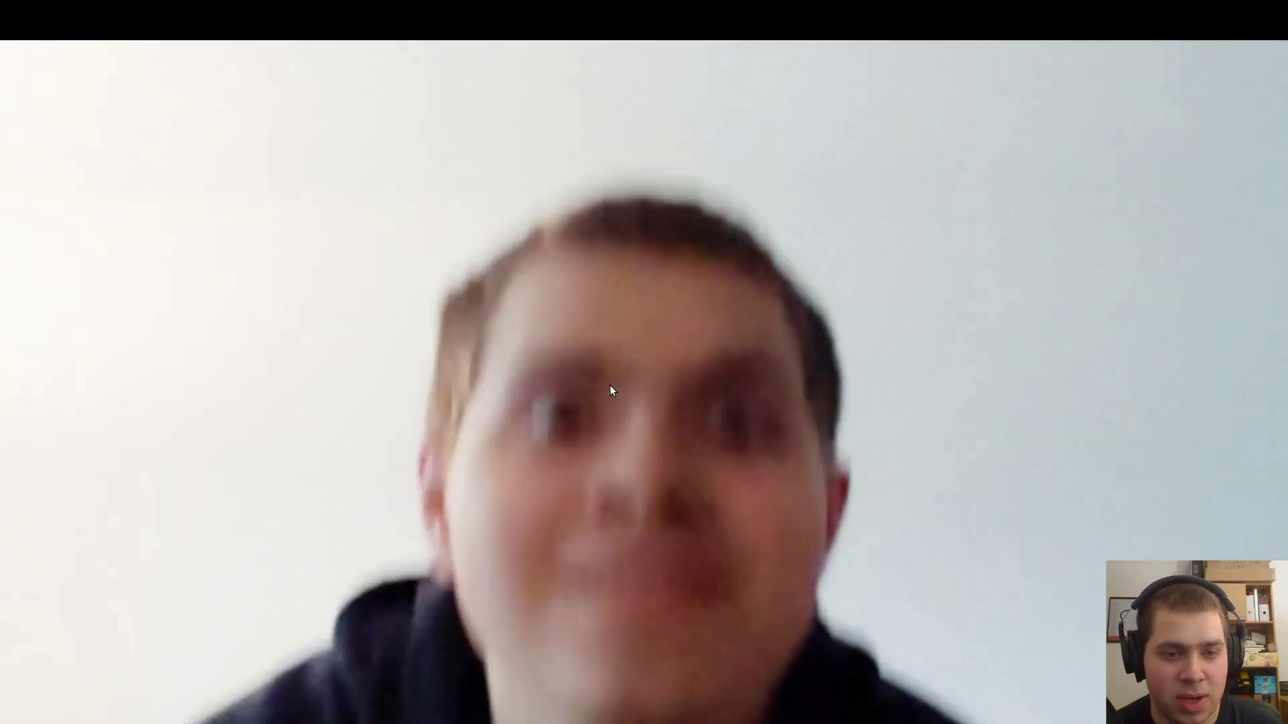
key(Right)
key(Right)
key(Right)
key(Right)
double_click(601, 382)
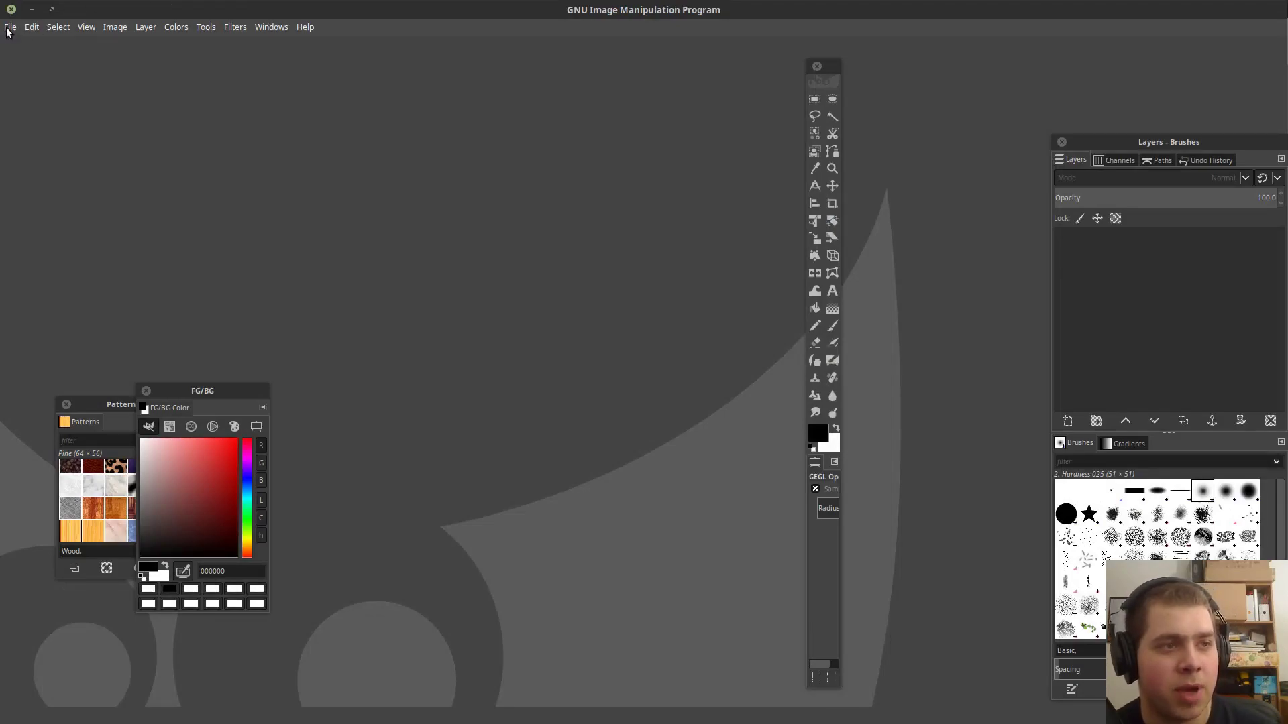
Open the 40 PNG frames from Gif File Tutorial as layers of one image.
click(10, 27)
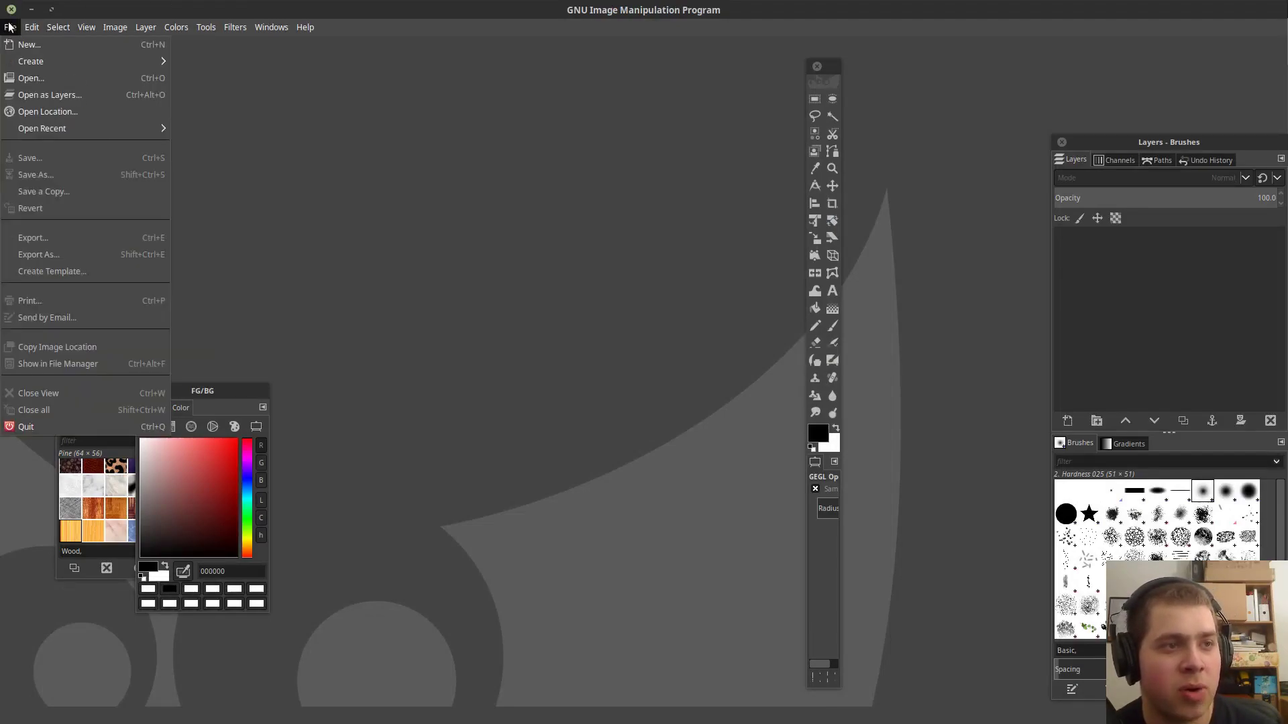
click(36, 96)
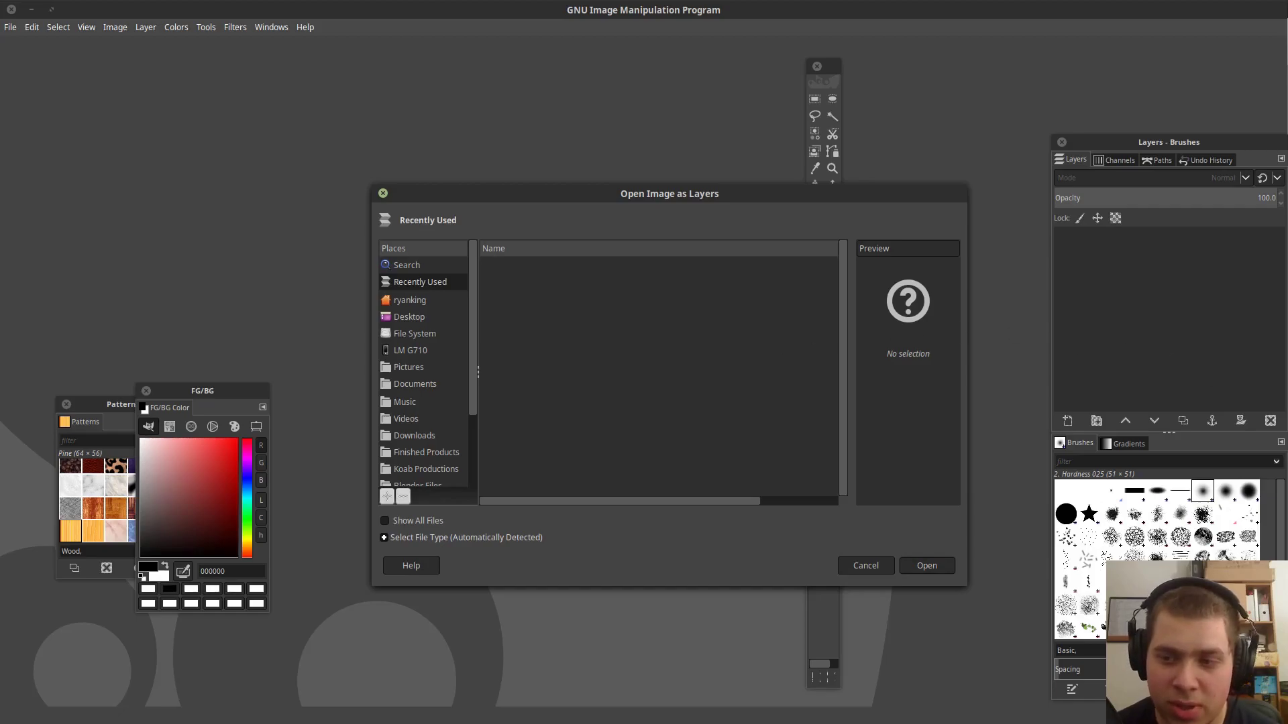
drag(948, 423, 530, 335)
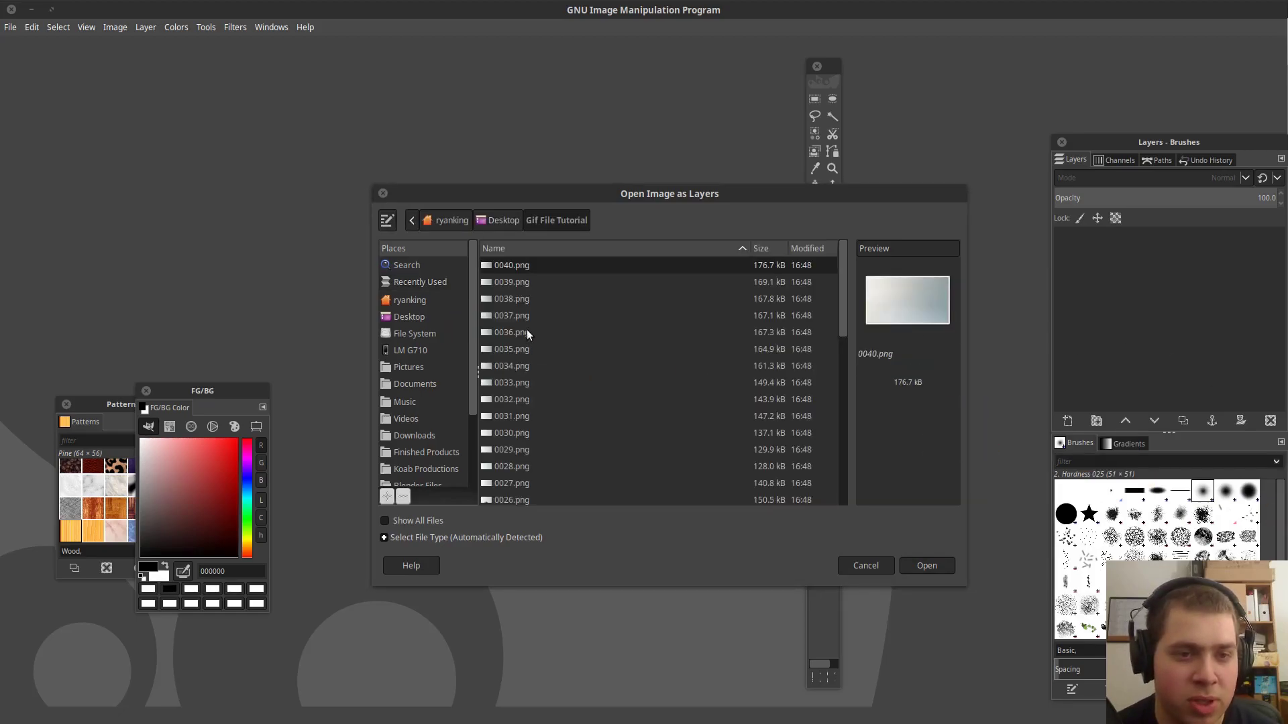
scroll(533, 328, down, 5)
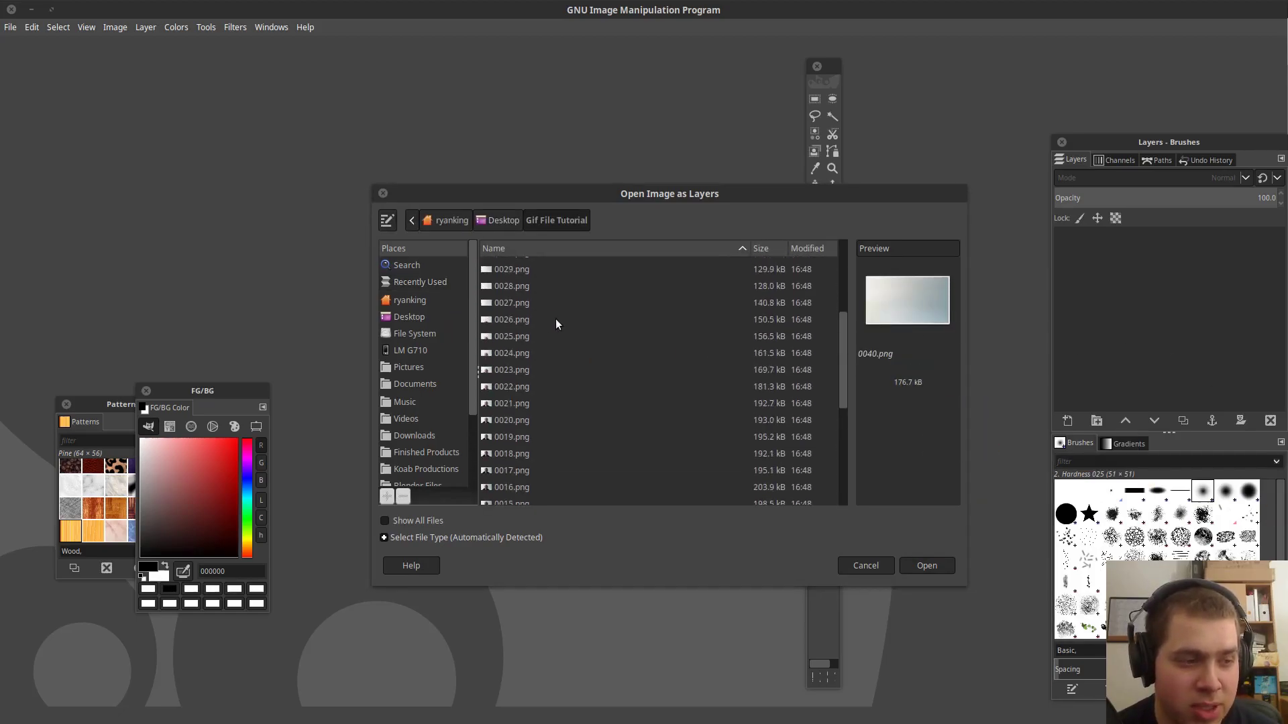
scroll(533, 335, up, 5)
click(572, 325)
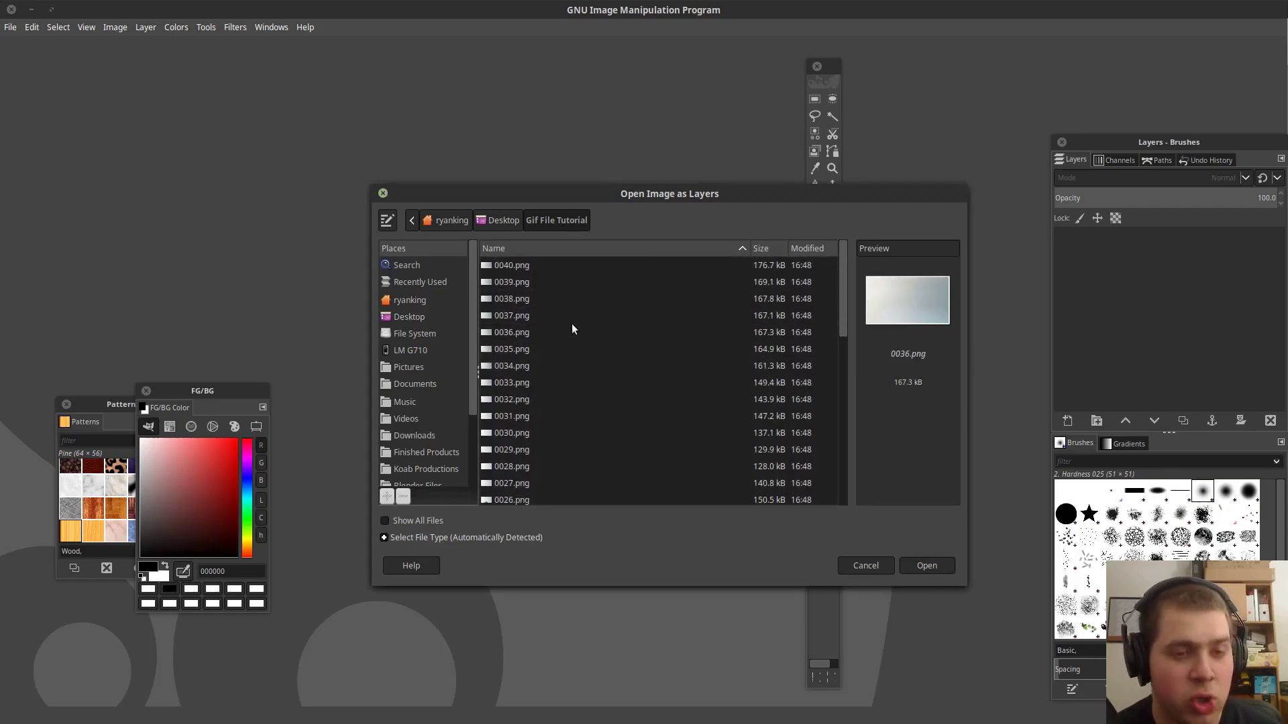
click(926, 565)
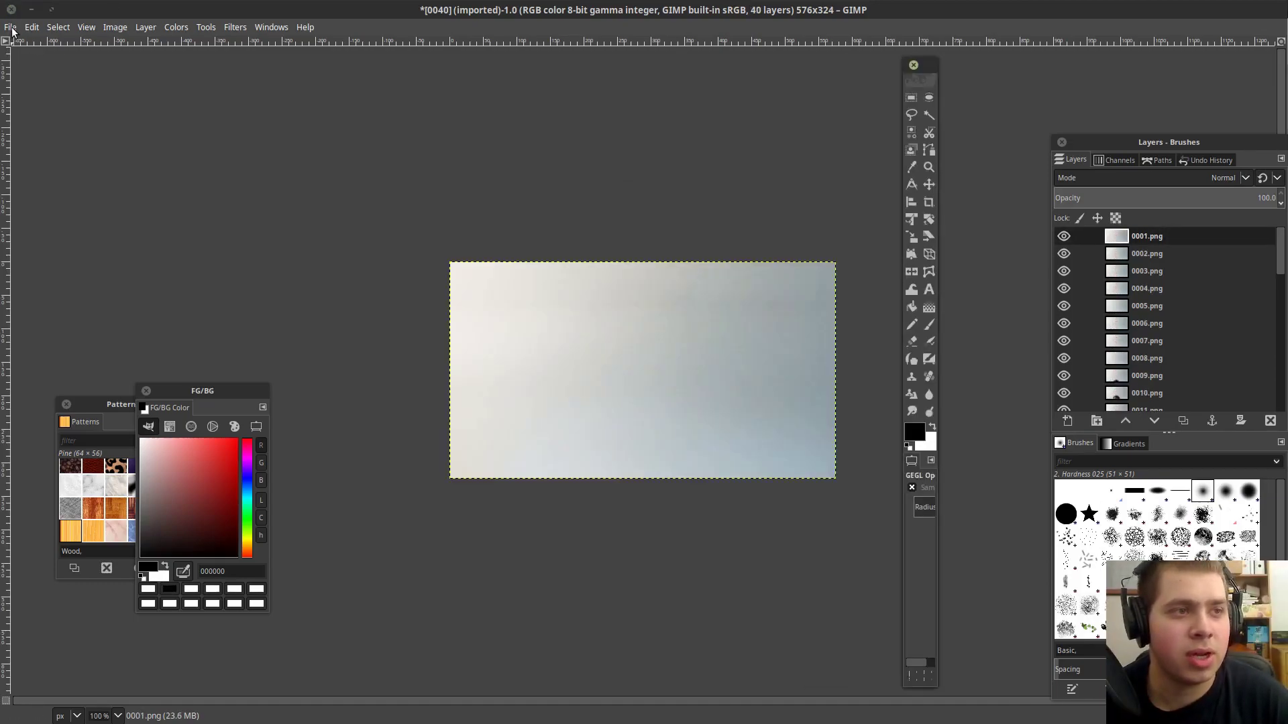
Duplicate the 0001.png layer and reverse the layer stack order.
click(115, 28)
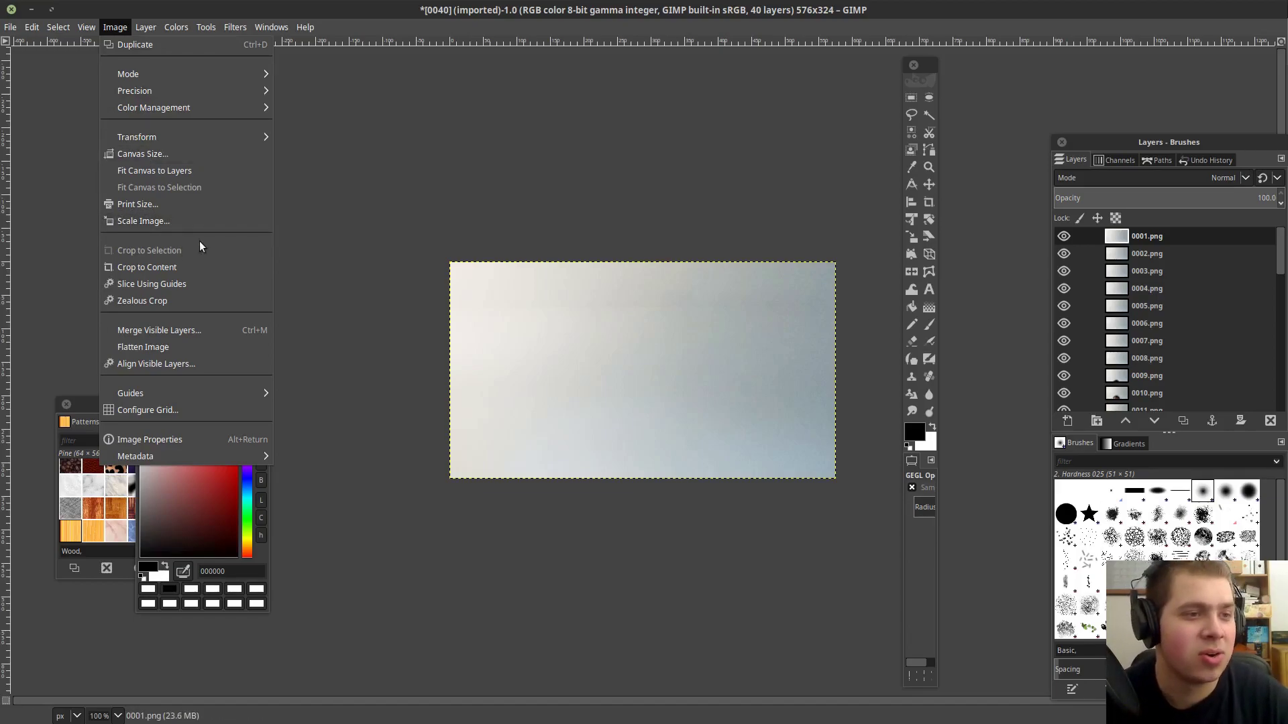
key(shift+ctrl+d)
click(145, 27)
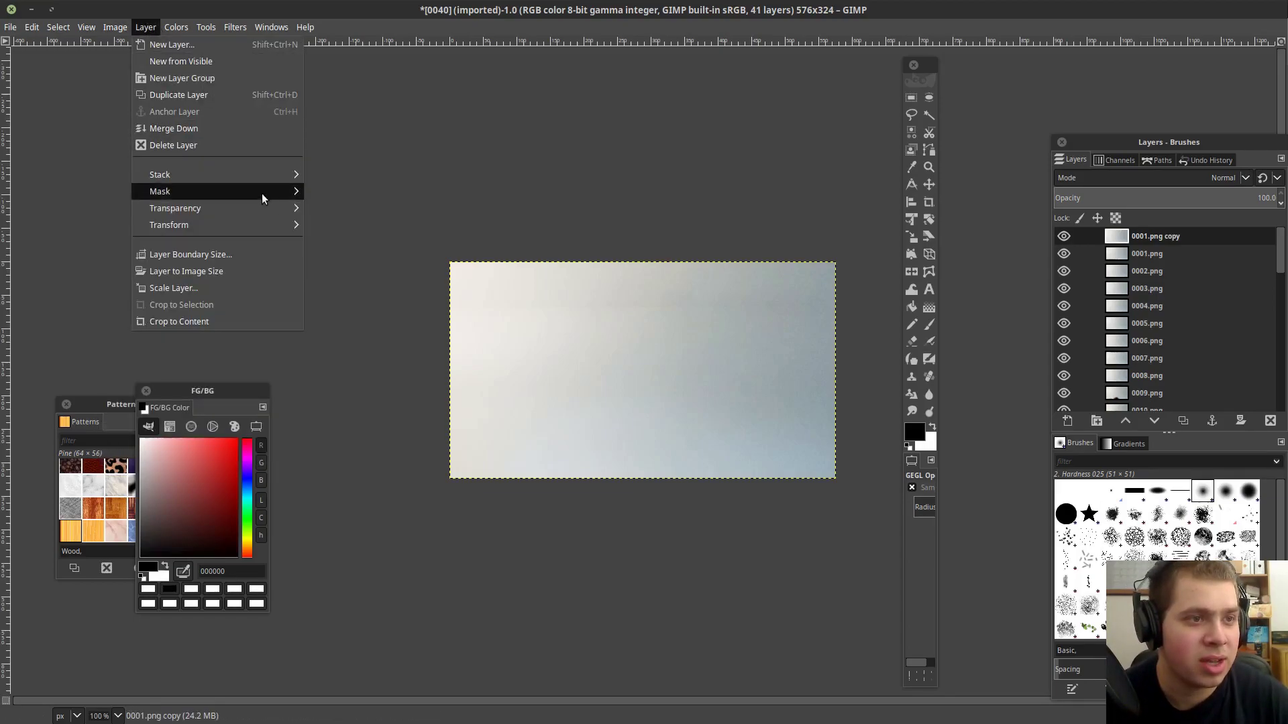
mouse_move(261, 175)
click(412, 335)
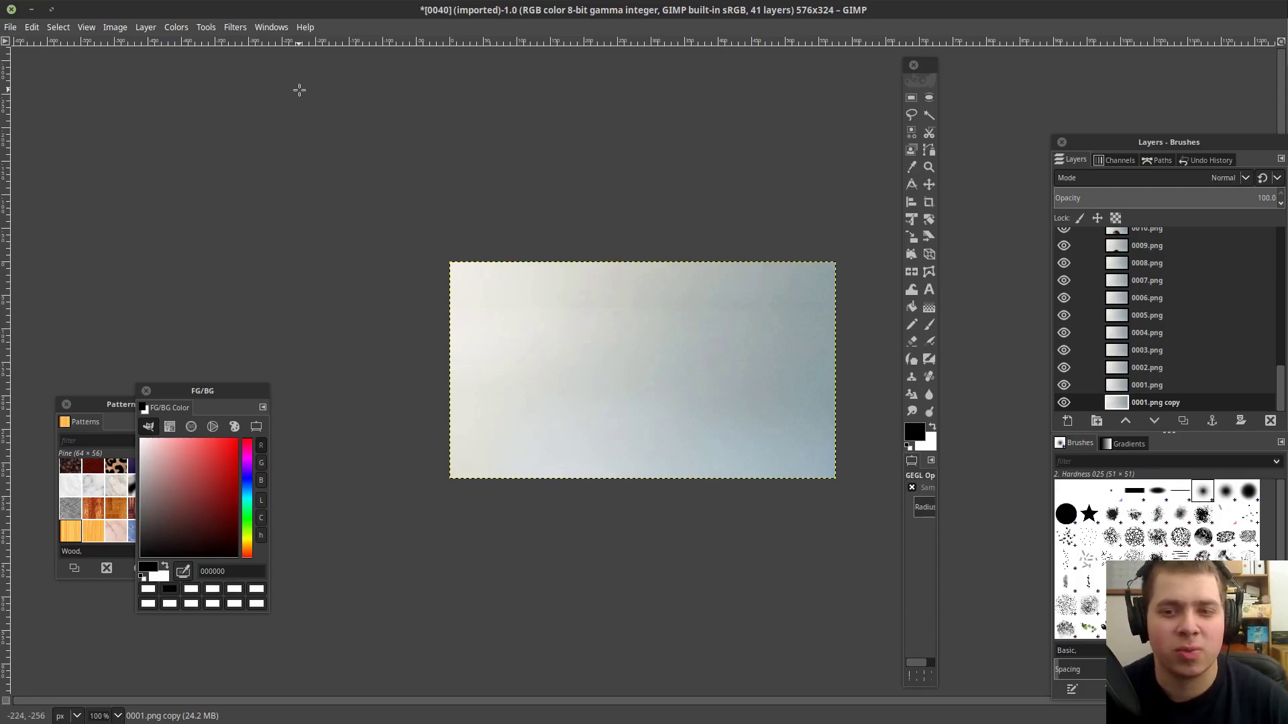
Export the image under the name Me.gif and continue to the GIF options.
click(10, 28)
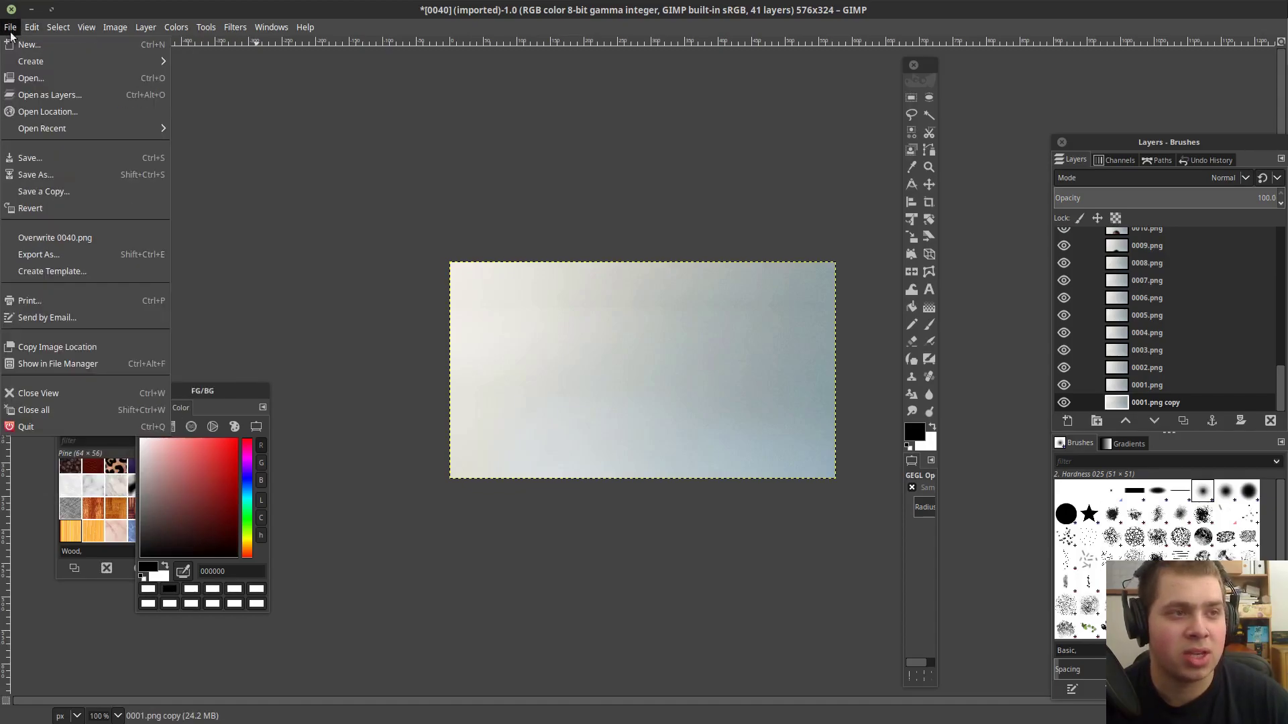
click(79, 255)
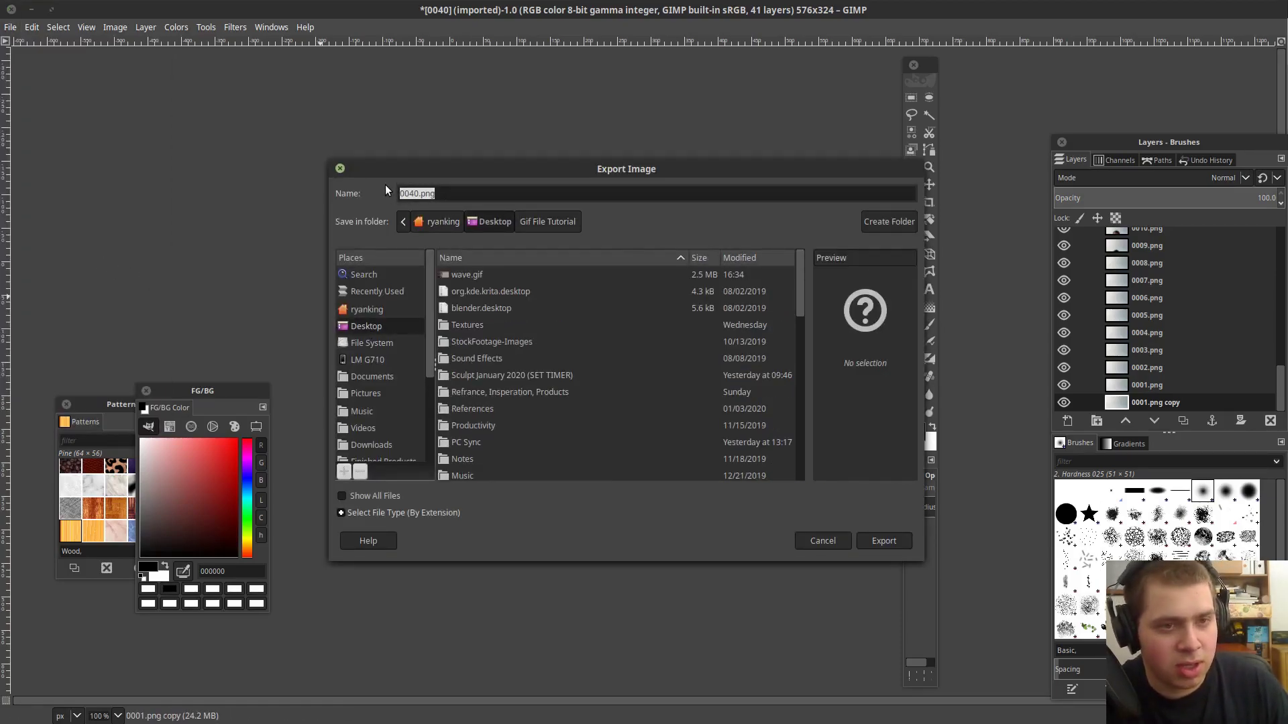
text(Me.gif)
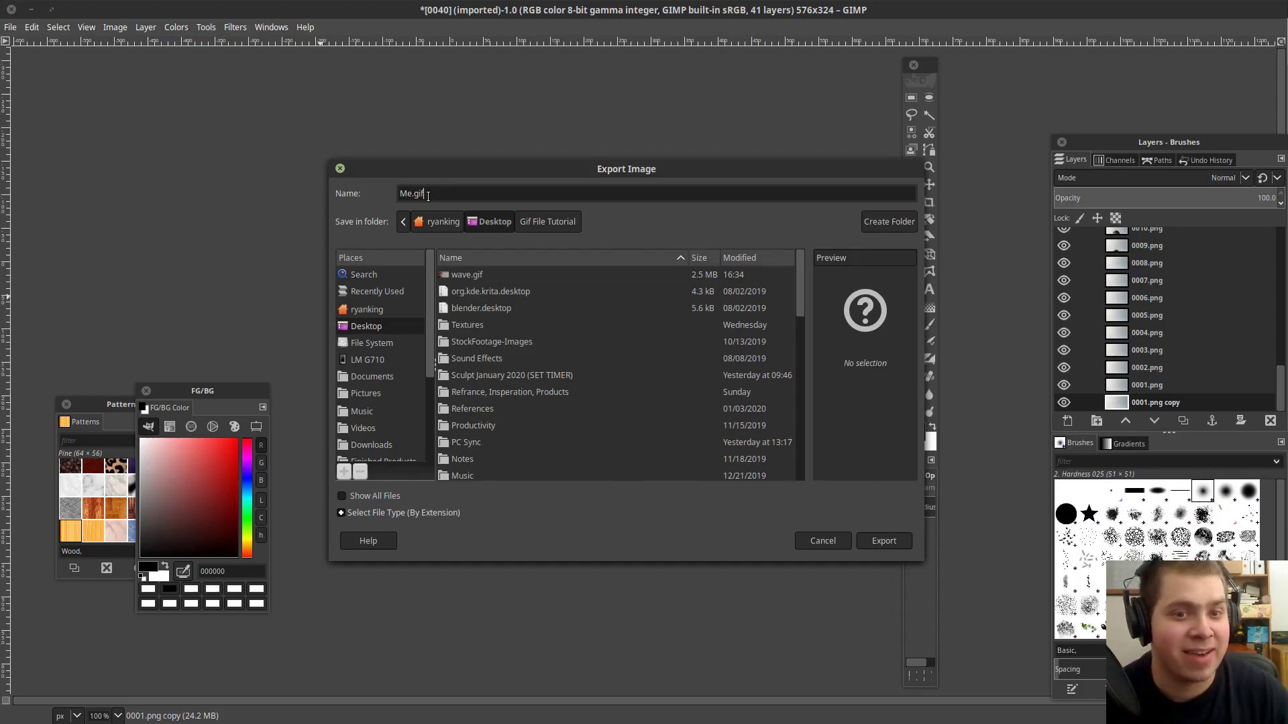
click(880, 541)
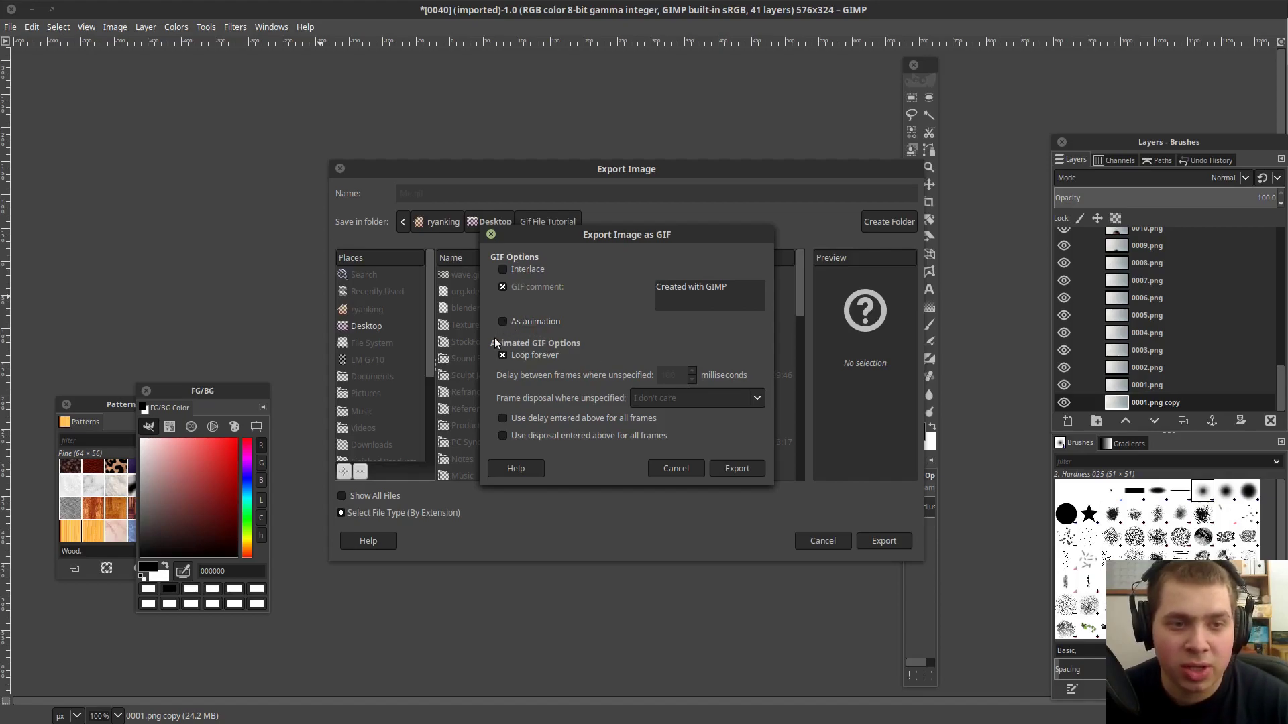
Export Me.gif as an animation with a 40 ms delay between frames.
click(503, 321)
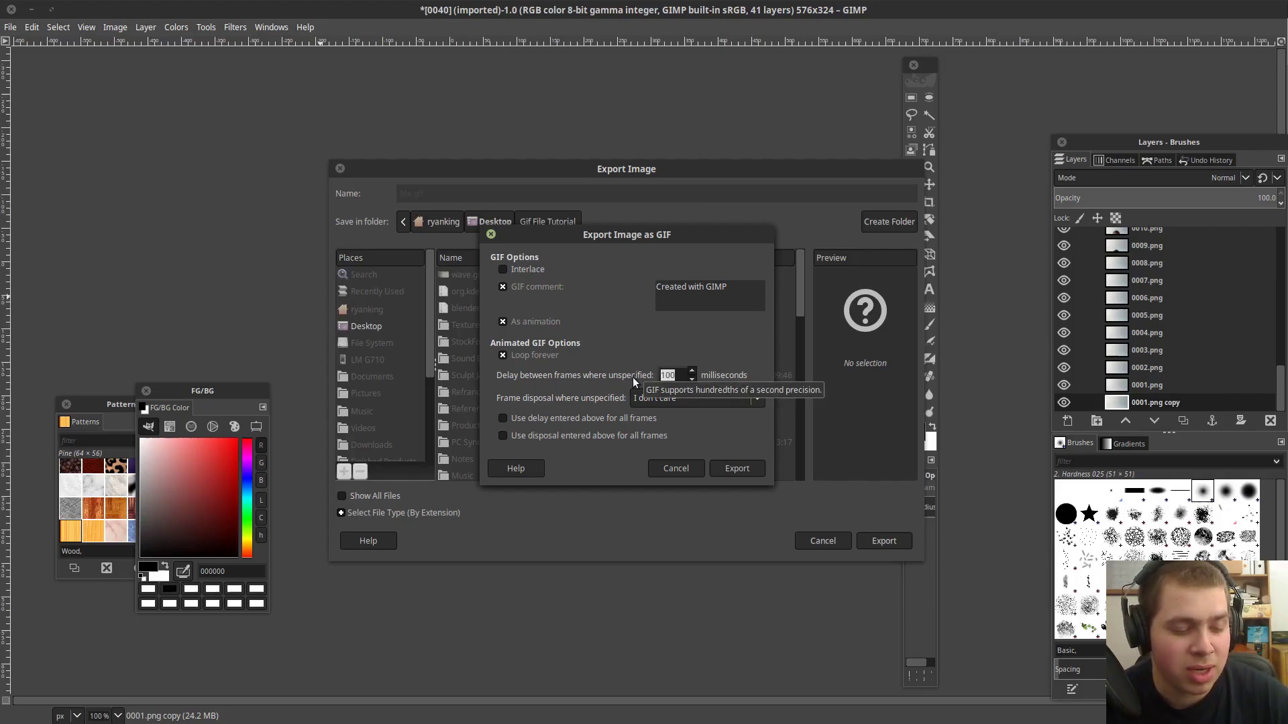
text(40)
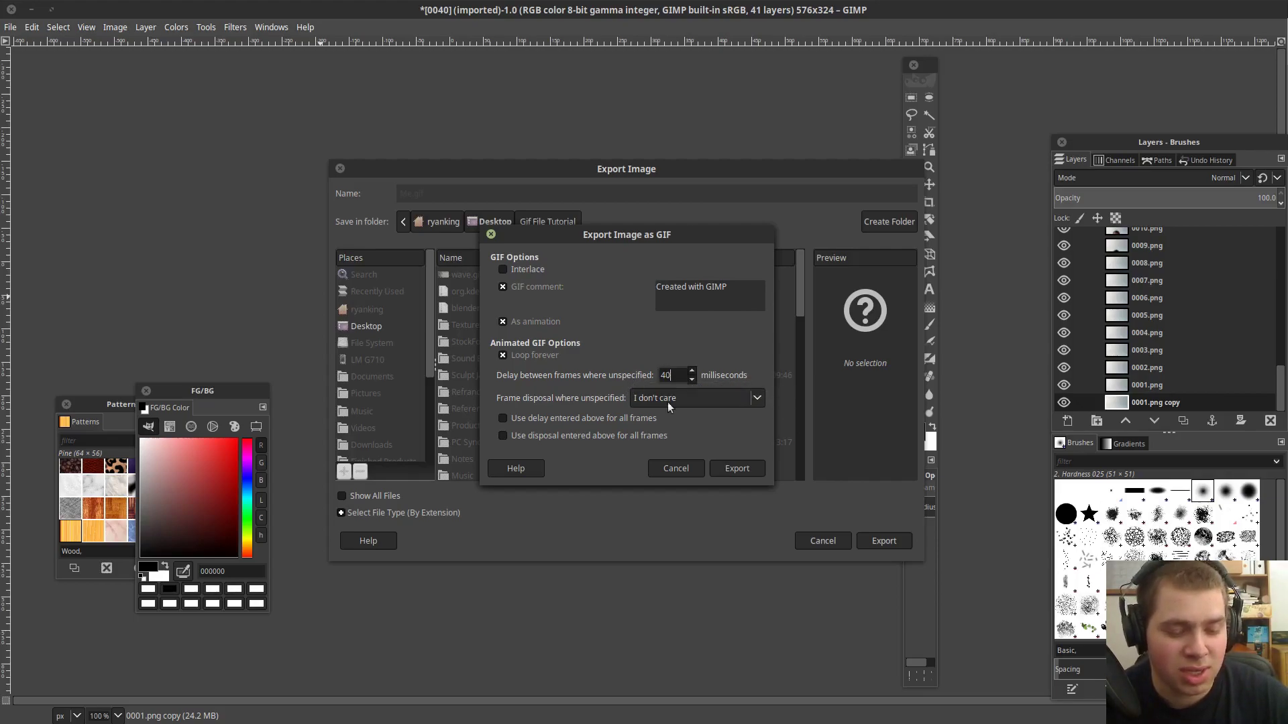
click(726, 468)
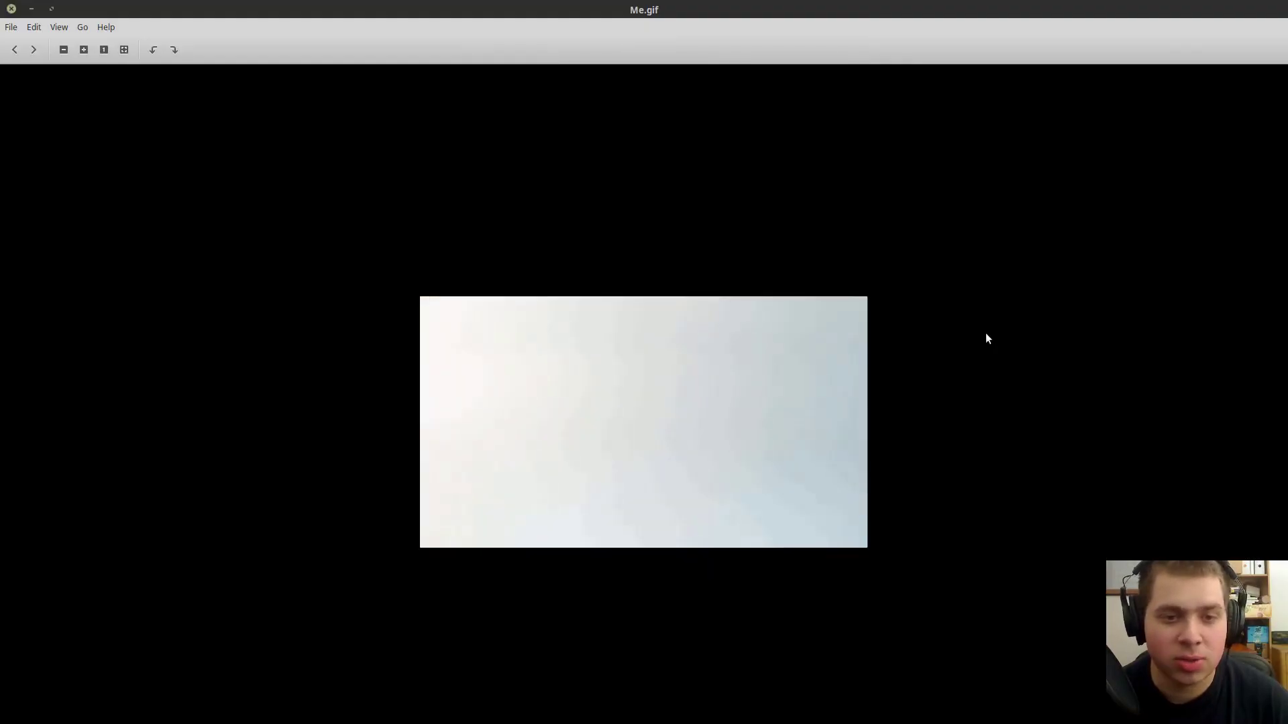
Watch Me.gif play in Xviewer and move the viewer window aside to reveal GIMP.
scroll(986, 332, up, 1)
scroll(1005, 330, up, 1)
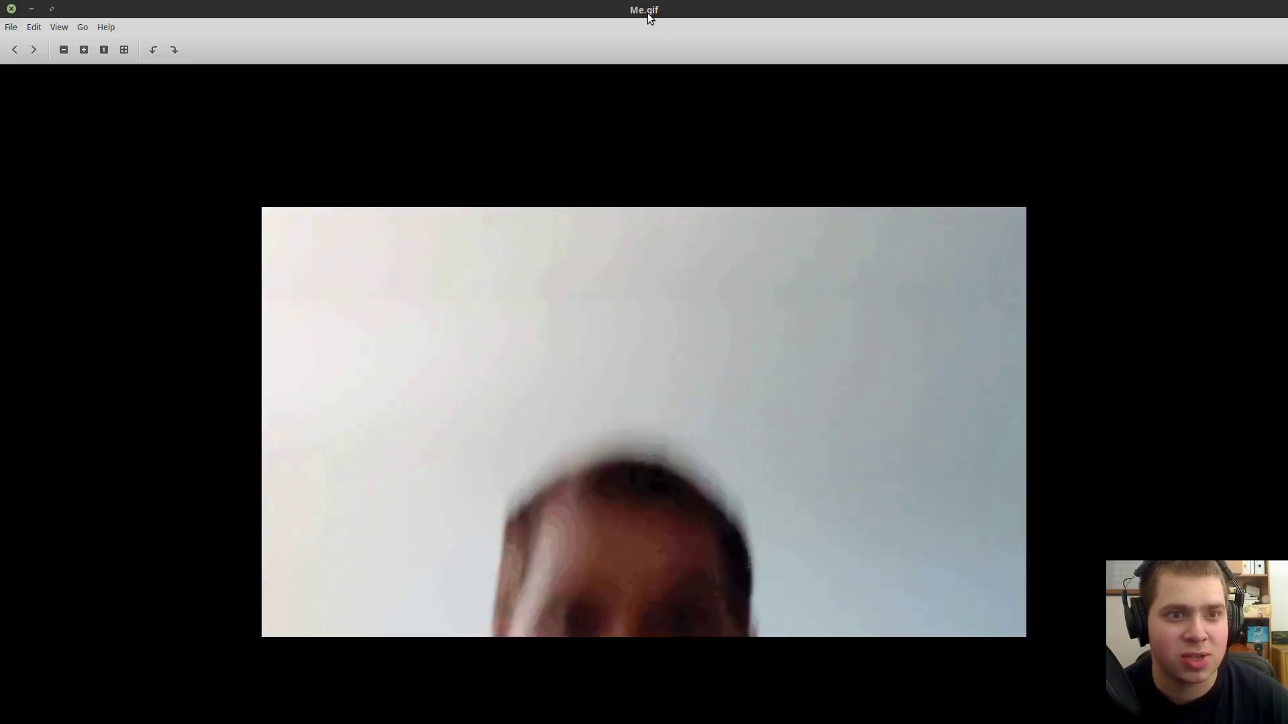
drag(648, 18, 1241, 244)
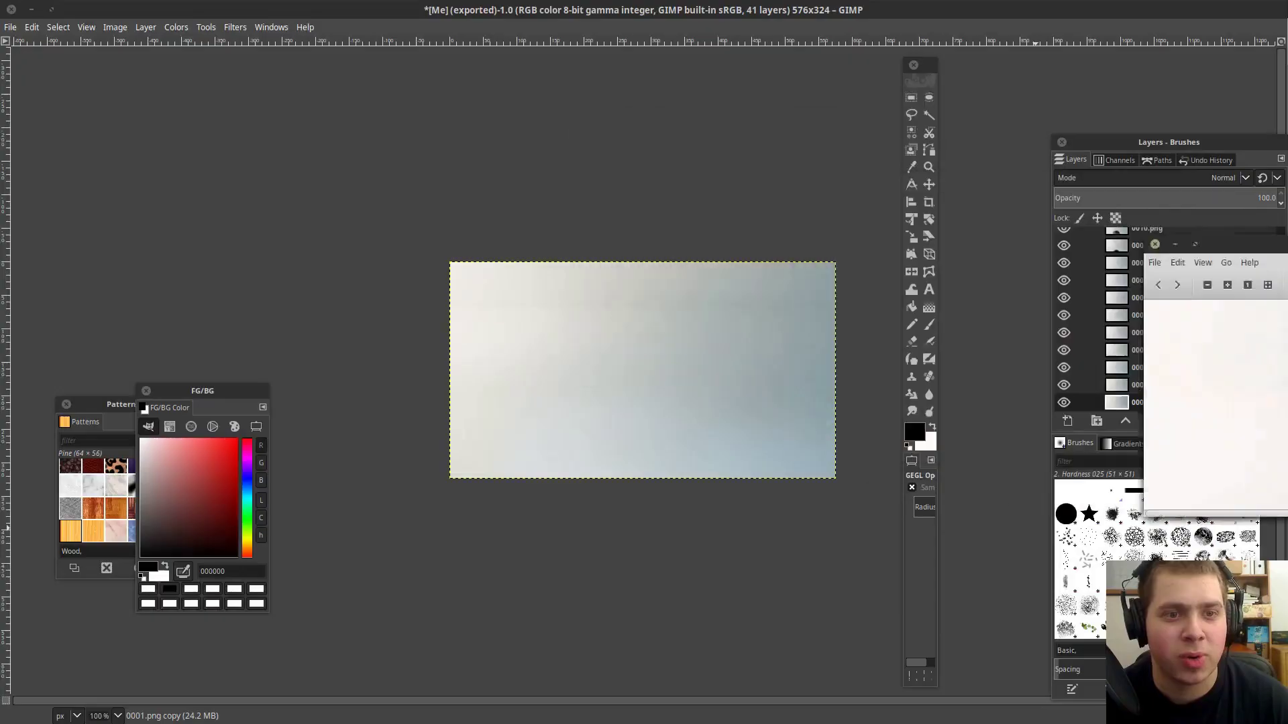
Re-export Me.gif from GIMP, overwriting it, and check it again in the viewer.
key(alt+Tab)
click(731, 461)
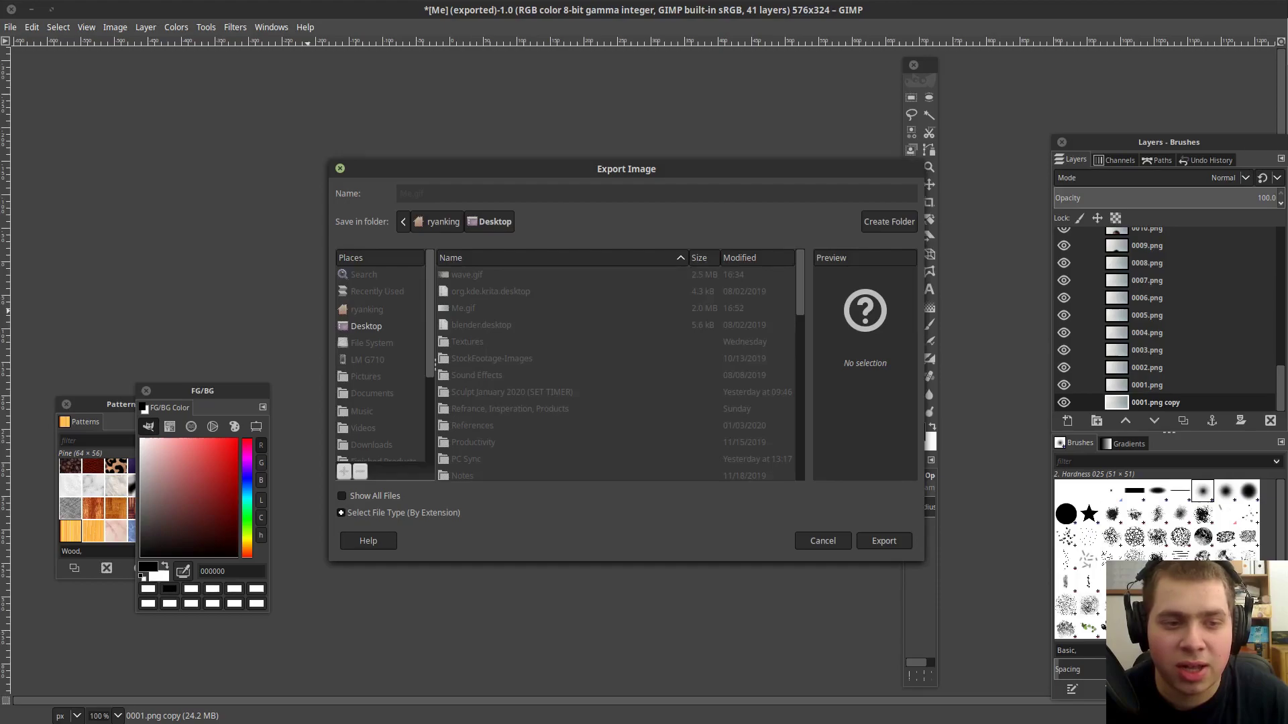
key(alt+Tab)
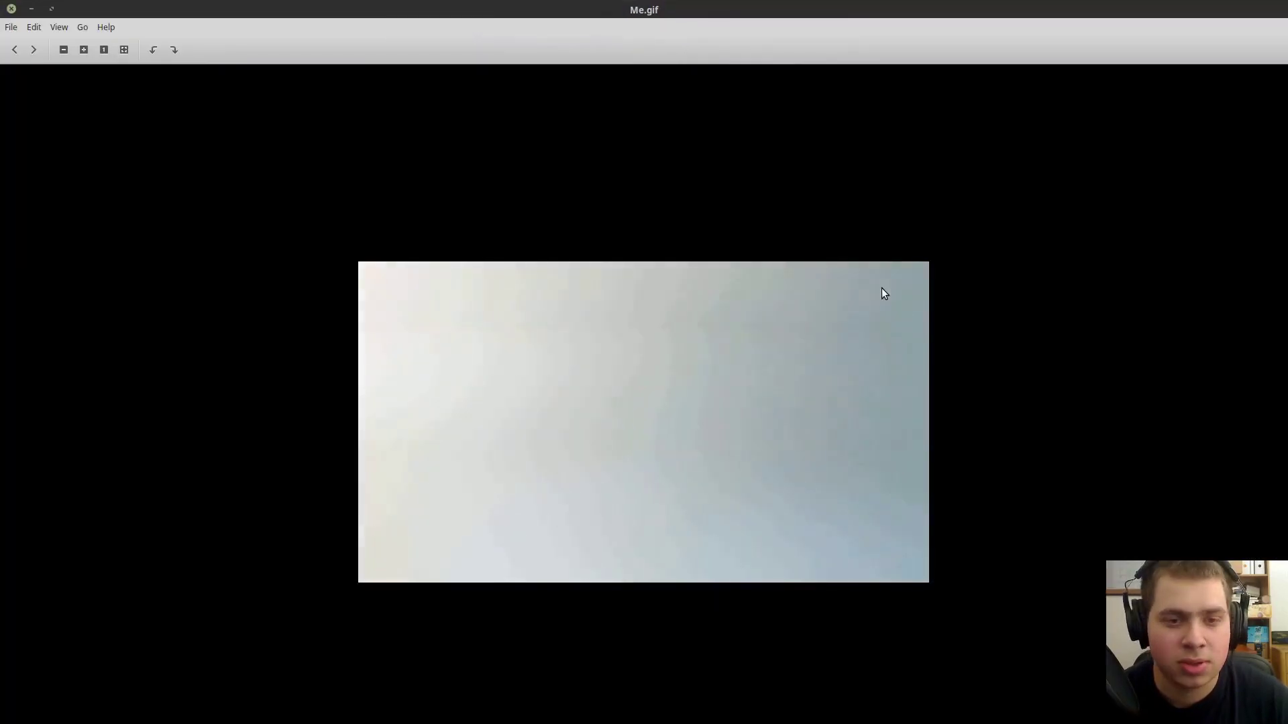
key(alt+Tab)
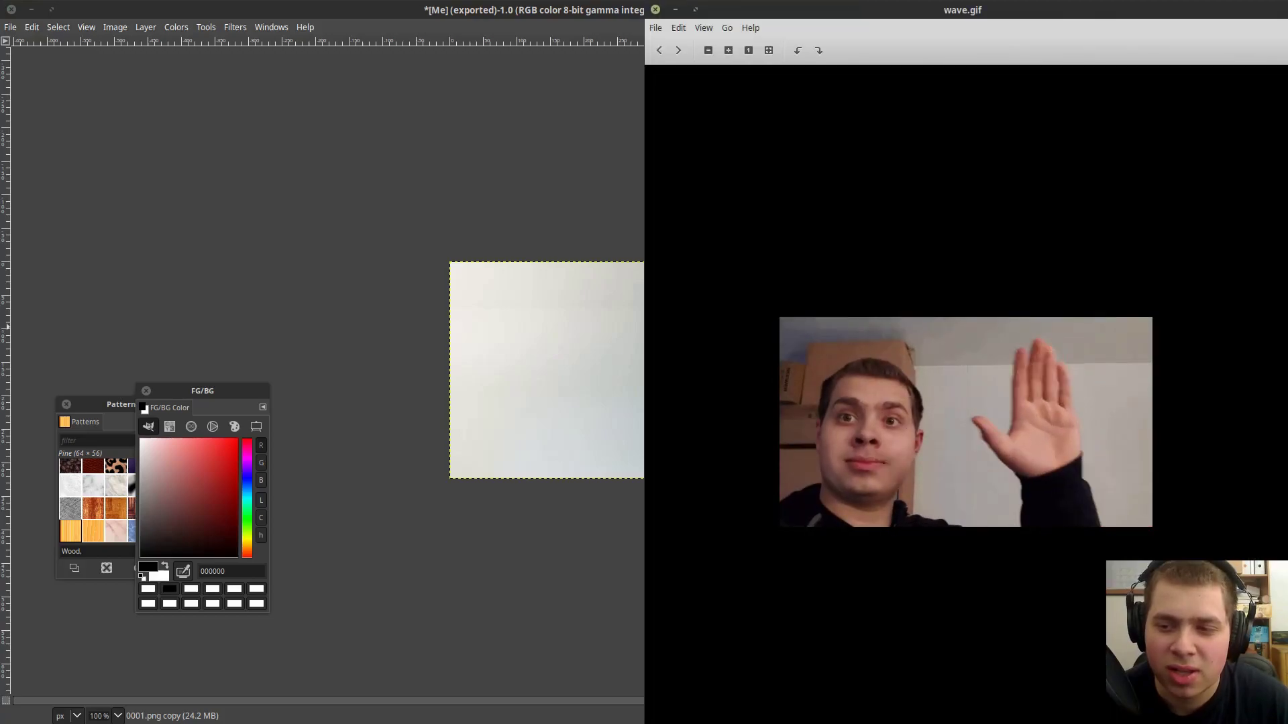
Zoom in on the playing wave.gif animation, then close Xviewer.
key(plus)
key(plus)
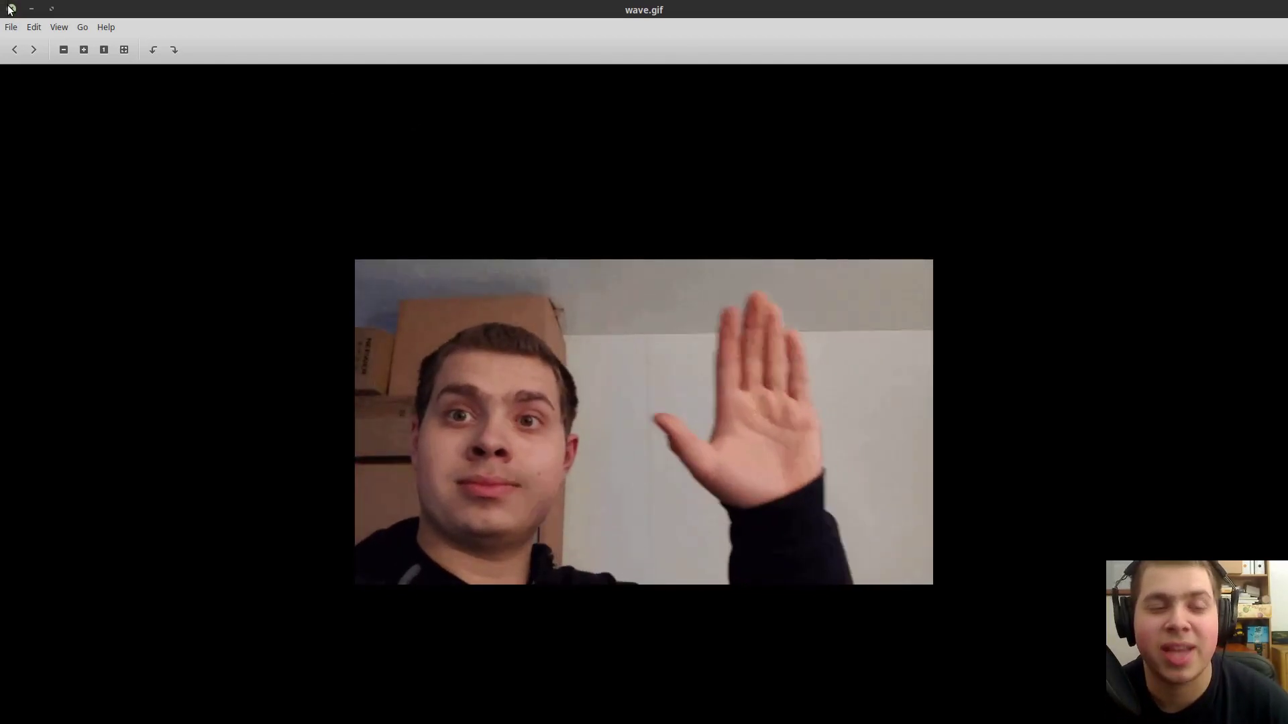
click(10, 9)
Open 0007.png from the pics folder and browse the successive frames, fullscreen and windowed.
key(alt+Tab)
double_click(231, 87)
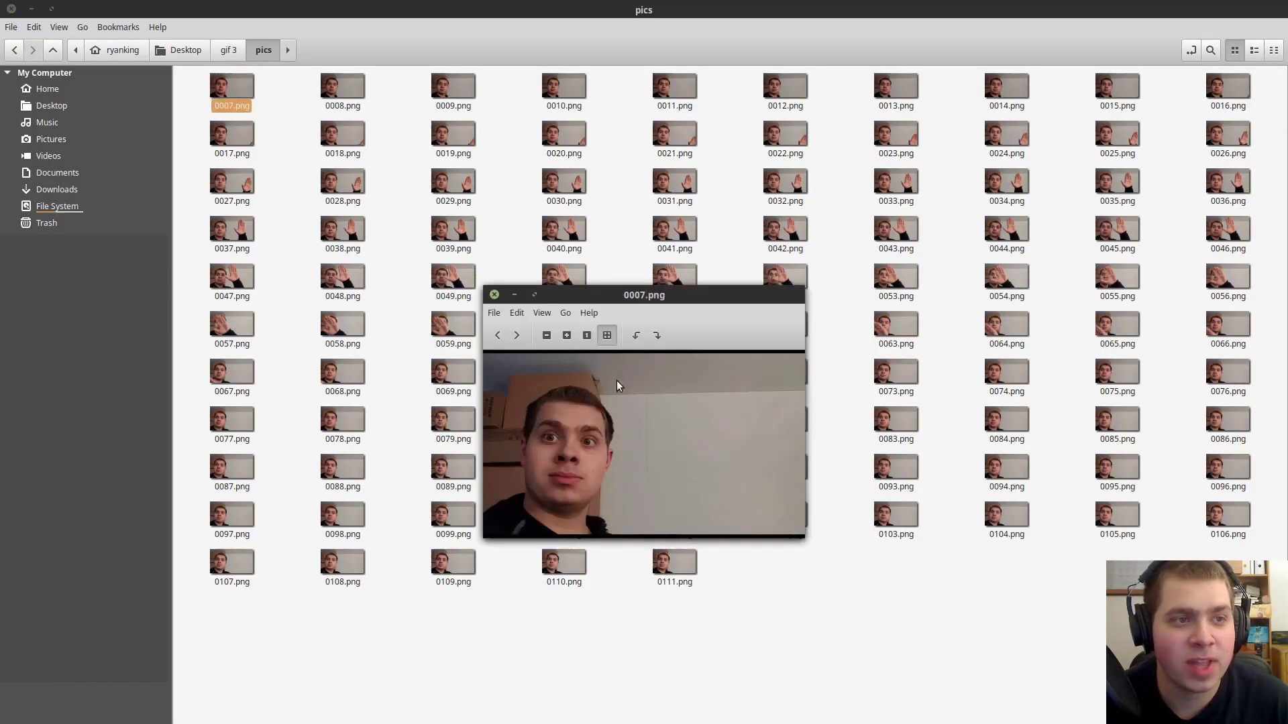
key(F11)
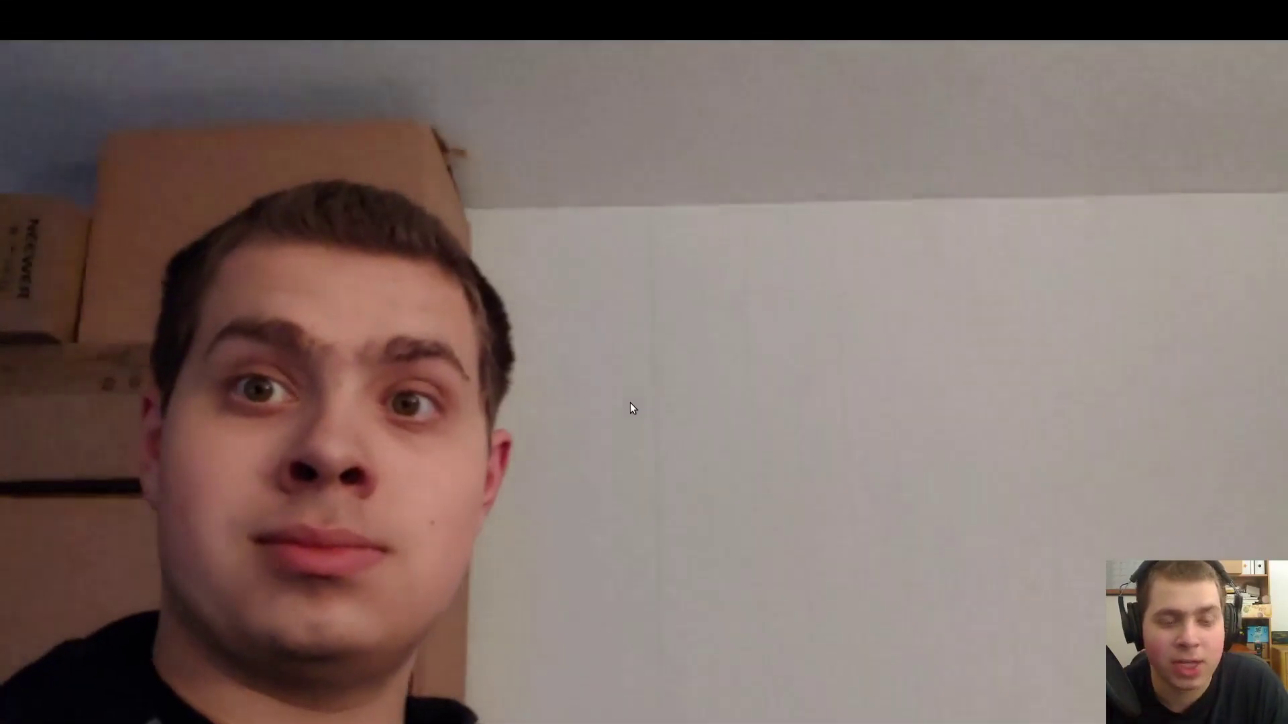
key(Right)
key(Right)
key(Right)
key(Right)
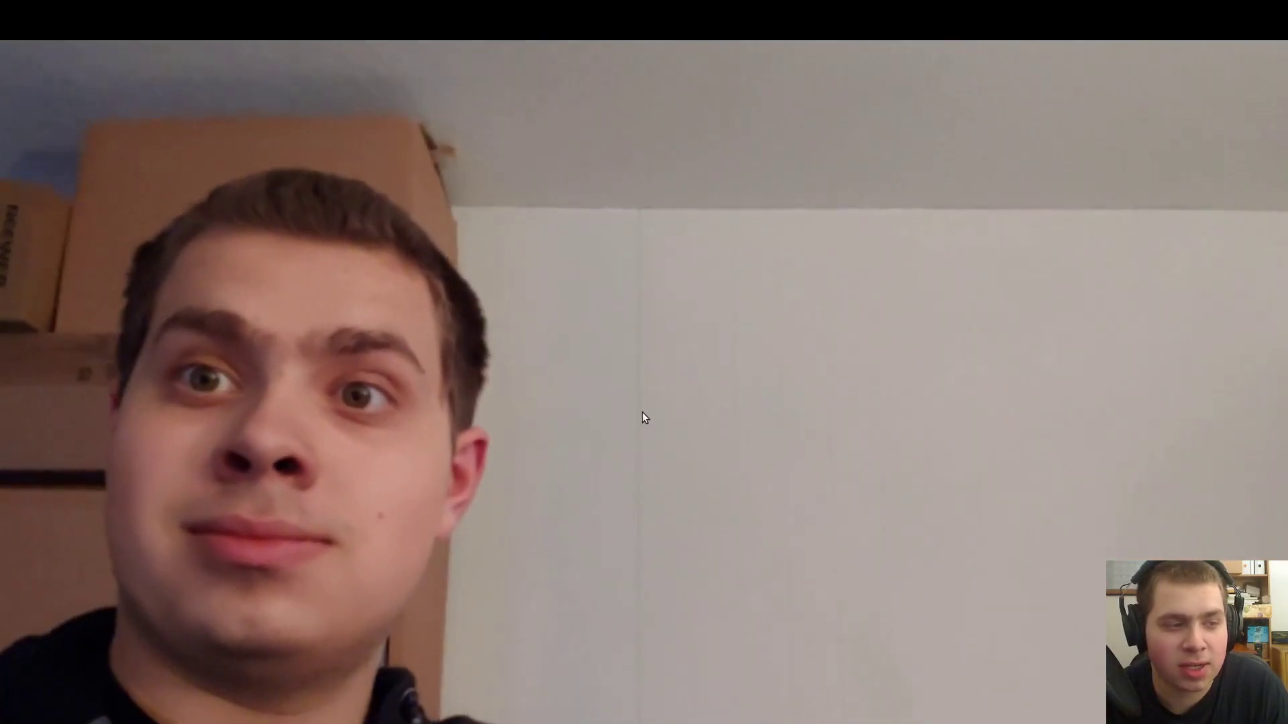
key(F11)
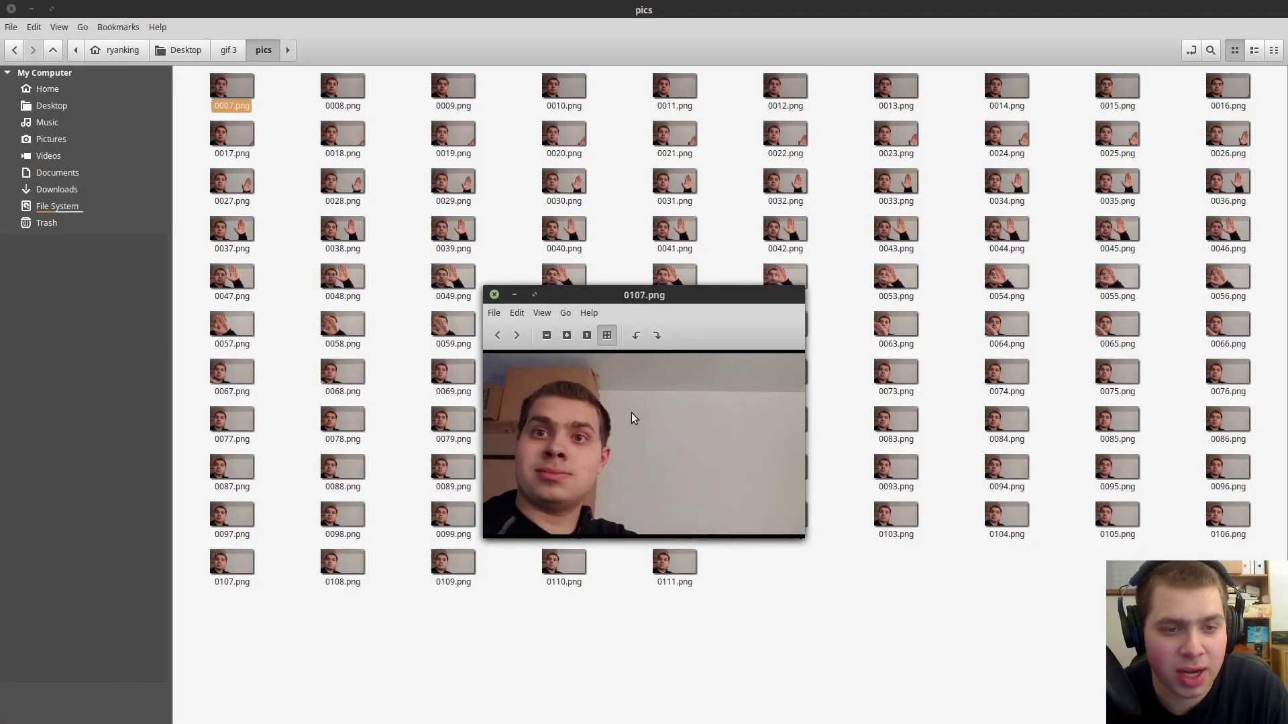
key(Right)
key(Right)
key(Right)
key(Right)
key(Right)
key(Right)
key(Right)
key(Right)
key(Right)
key(Right)
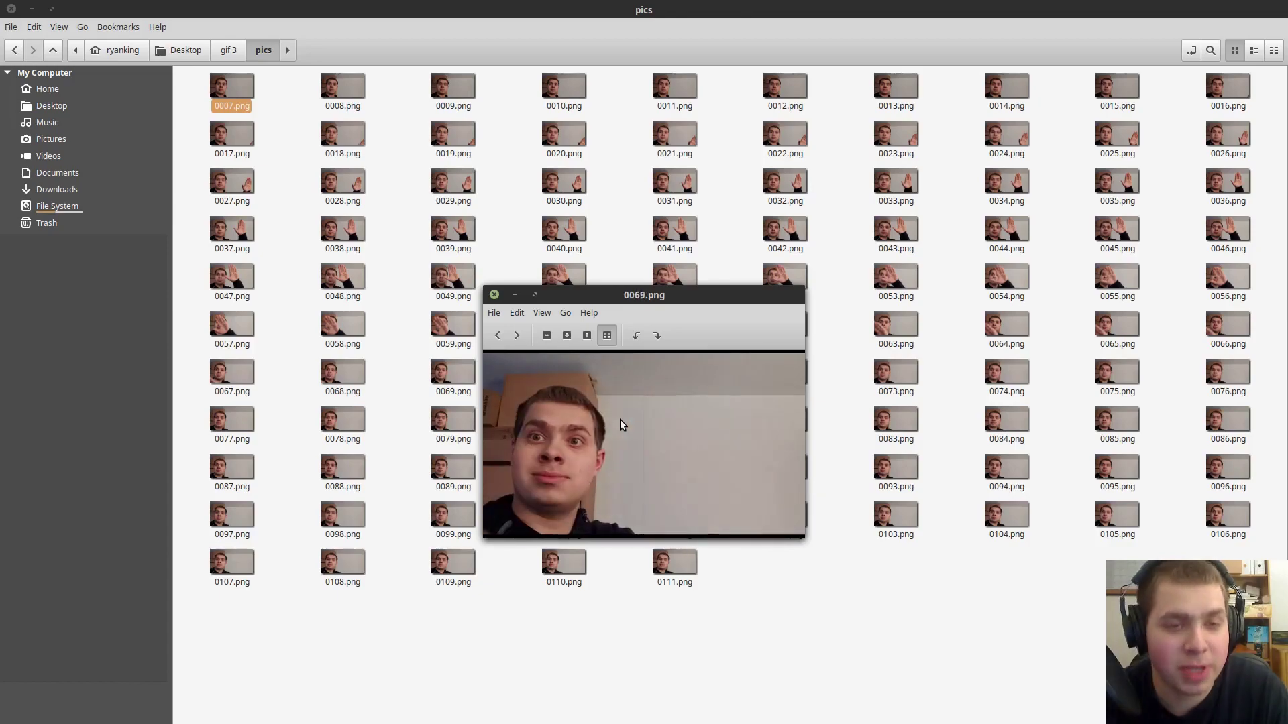
key(Left)
key(Left)
key(Left)
key(Left)
key(Left)
key(Left)
key(Left)
key(Left)
key(Left)
key(Left)
key(Left)
key(Left)
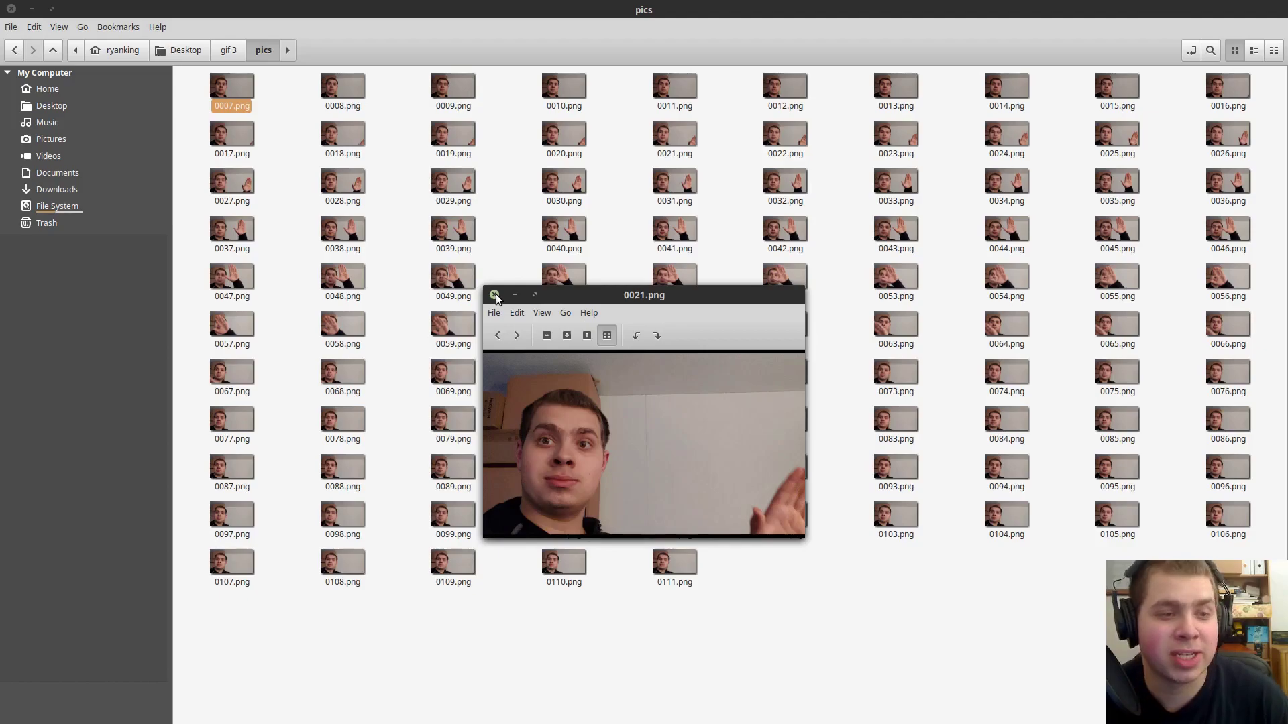
Select the even-numbered frame columns (0008 through 0110) and permanently delete those 52 files.
click(496, 293)
click(344, 644)
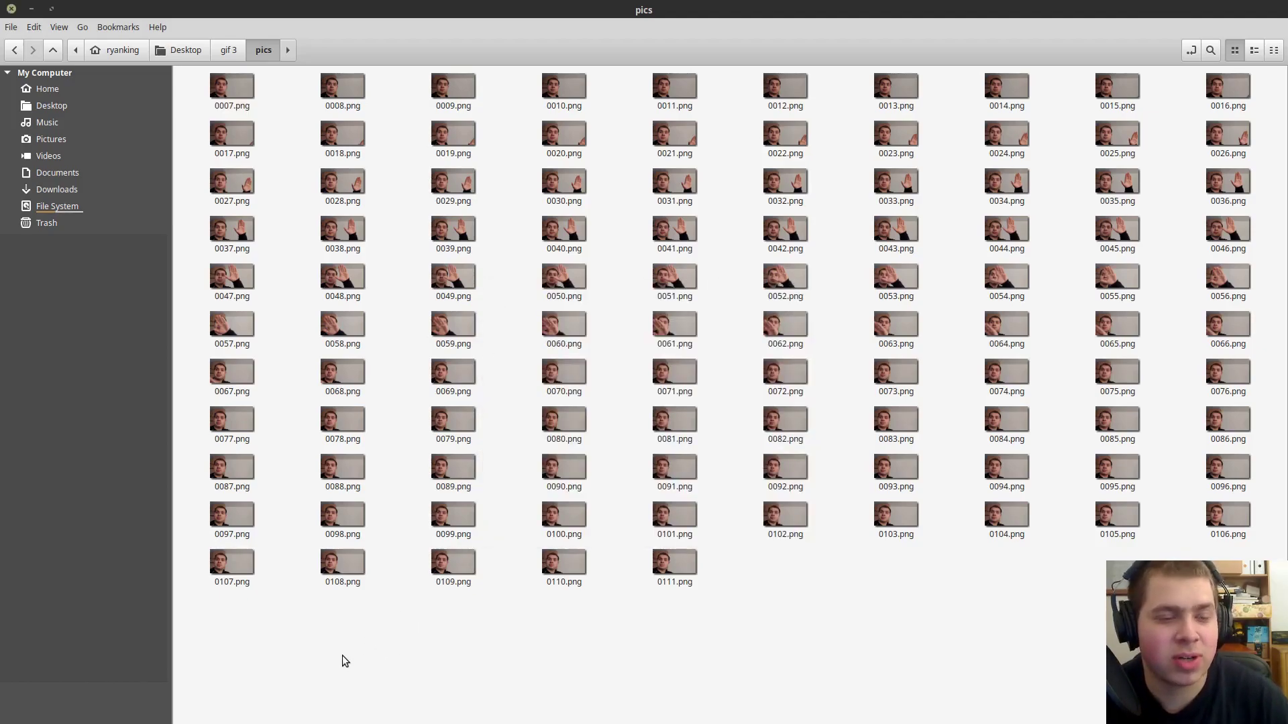
drag(342, 655, 348, 83)
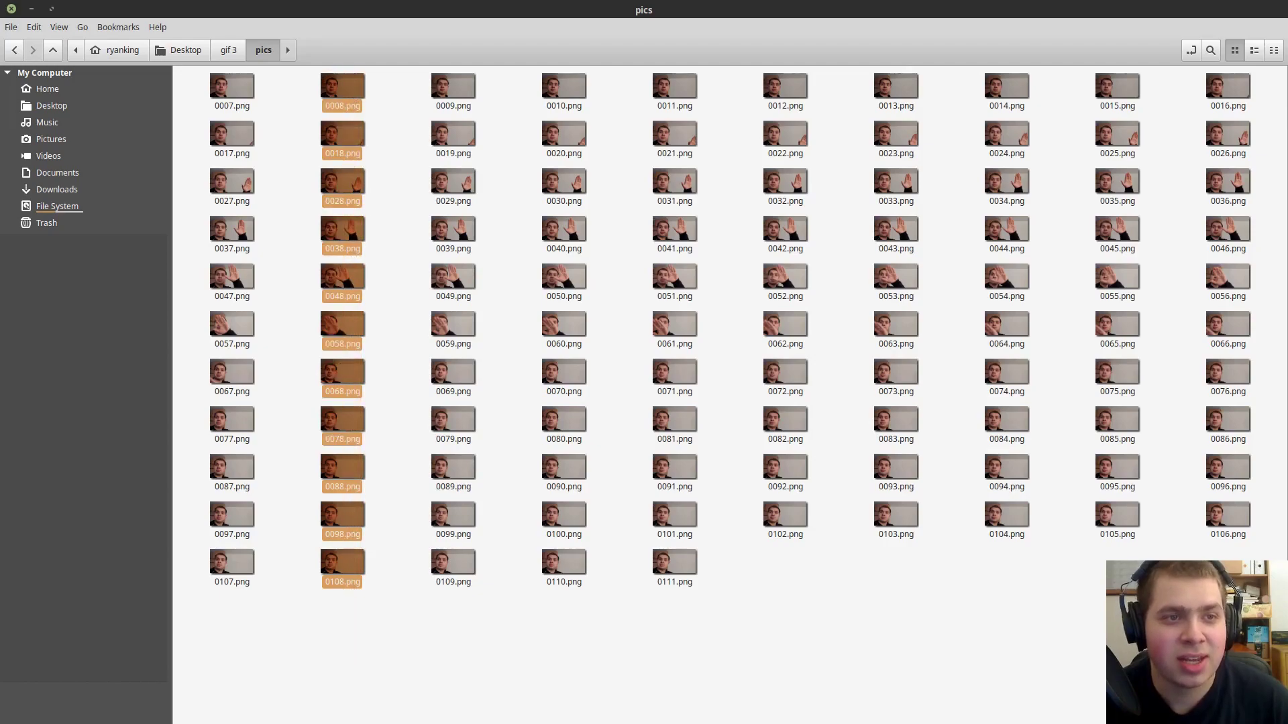
ctrl+drag(561, 644, 531, 79)
ctrl+drag(777, 708, 775, 66)
ctrl+drag(1020, 618, 1053, 10)
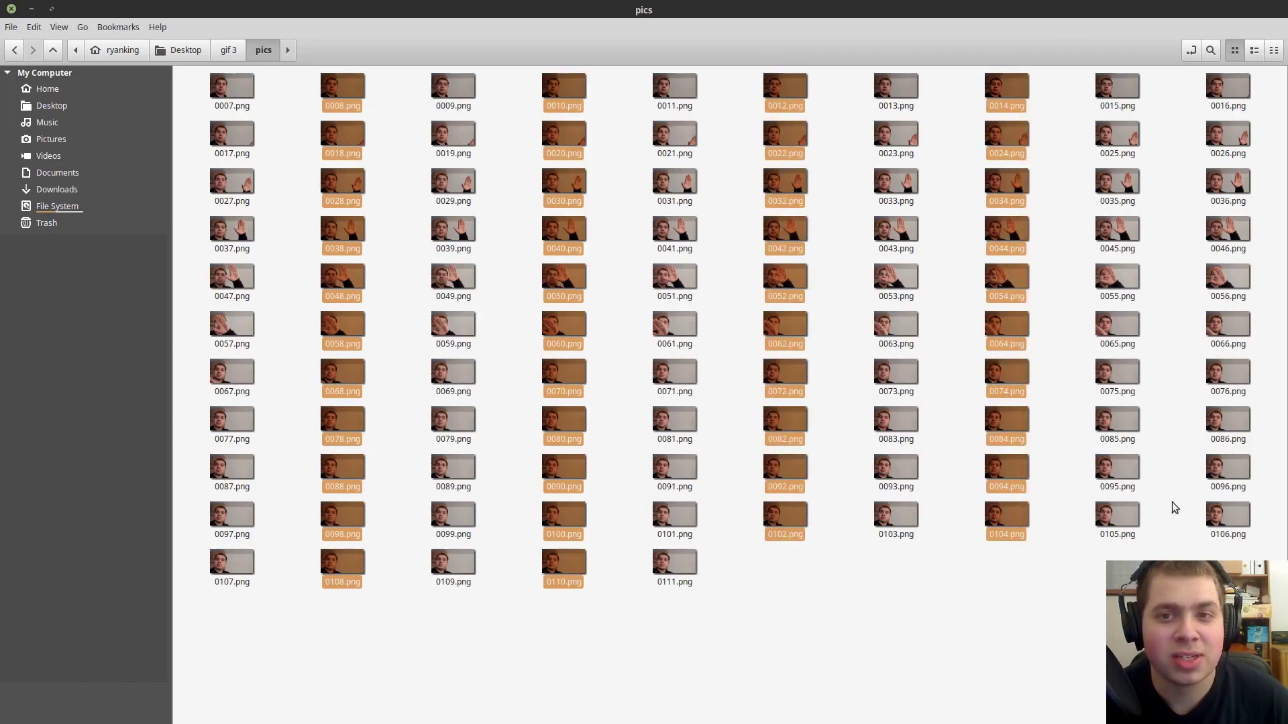
ctrl+drag(1174, 507, 1249, 57)
right_click(1227, 82)
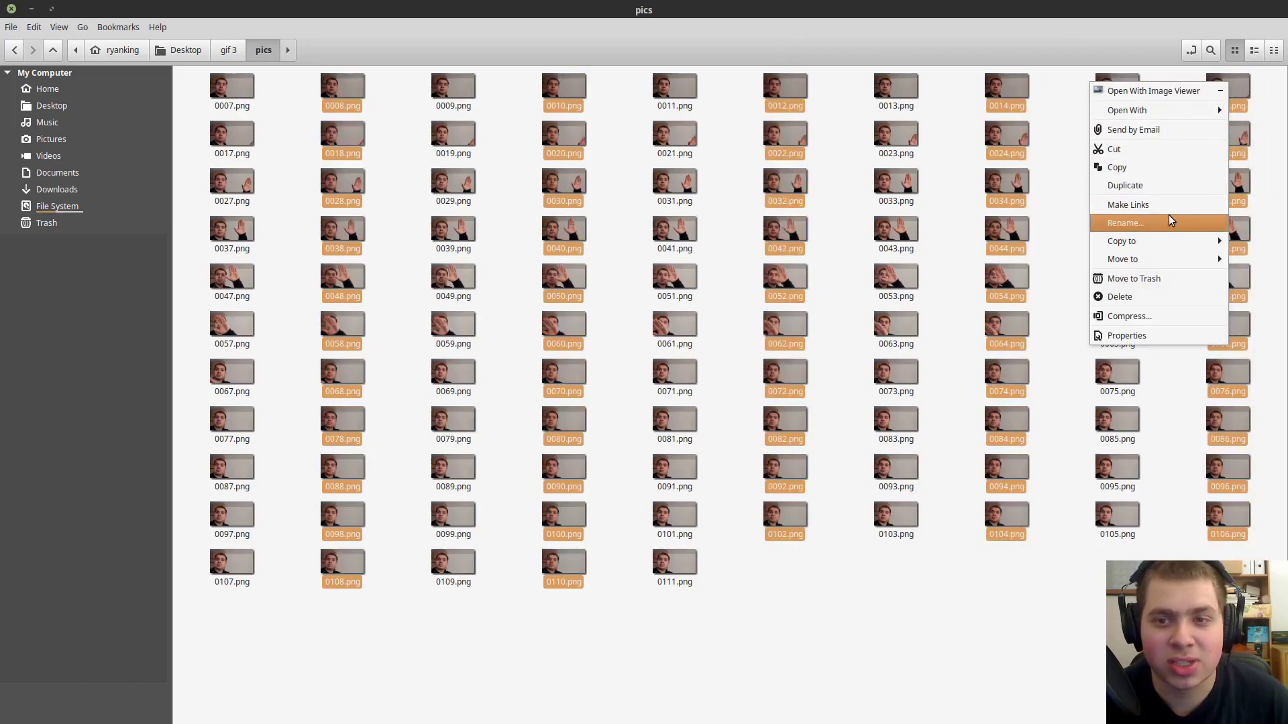
click(1132, 295)
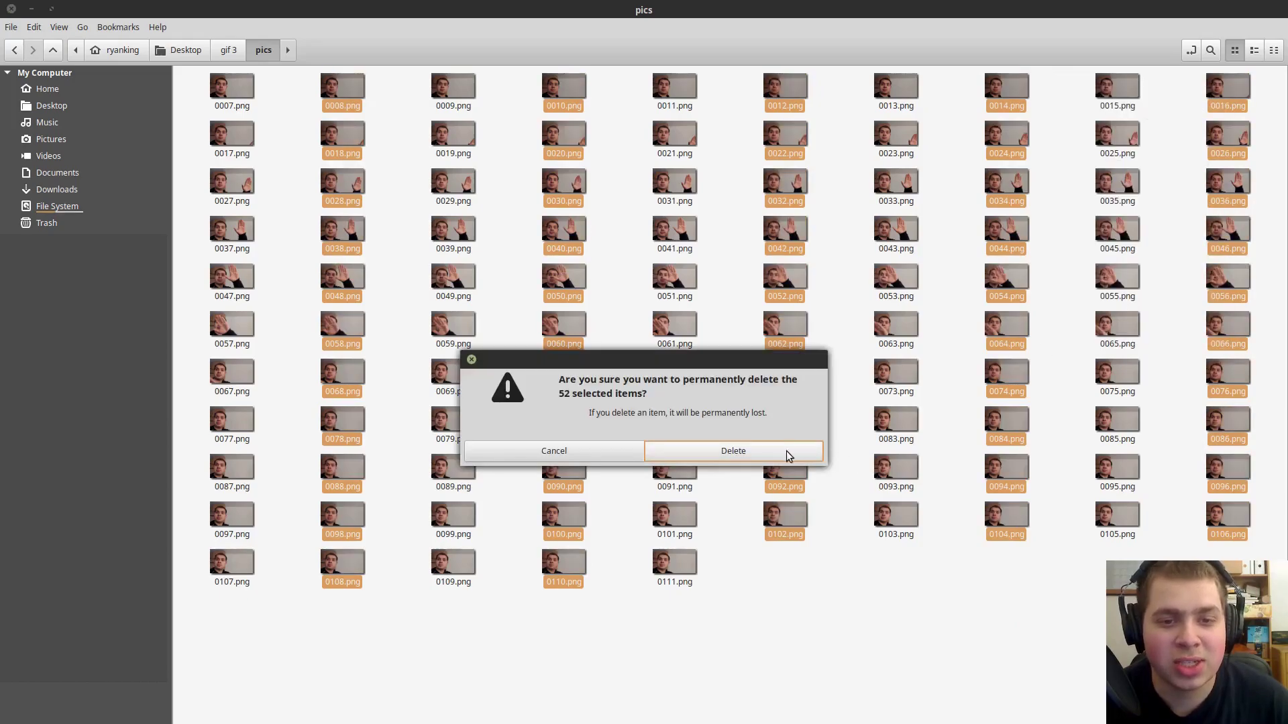
click(786, 453)
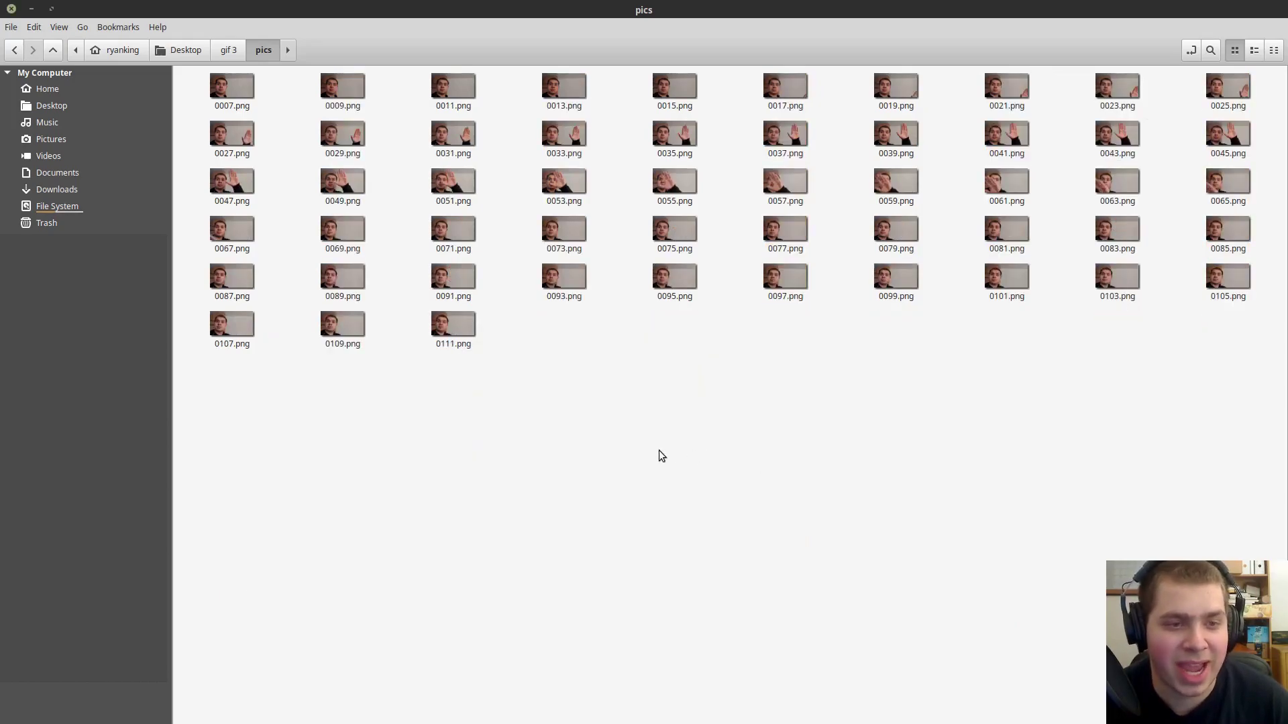
Select the remaining frame columns 0009–0109, 0013–0093, 0017–0097, 0021–0101 and 0025–0105.
key(ctrl+a)
click(678, 487)
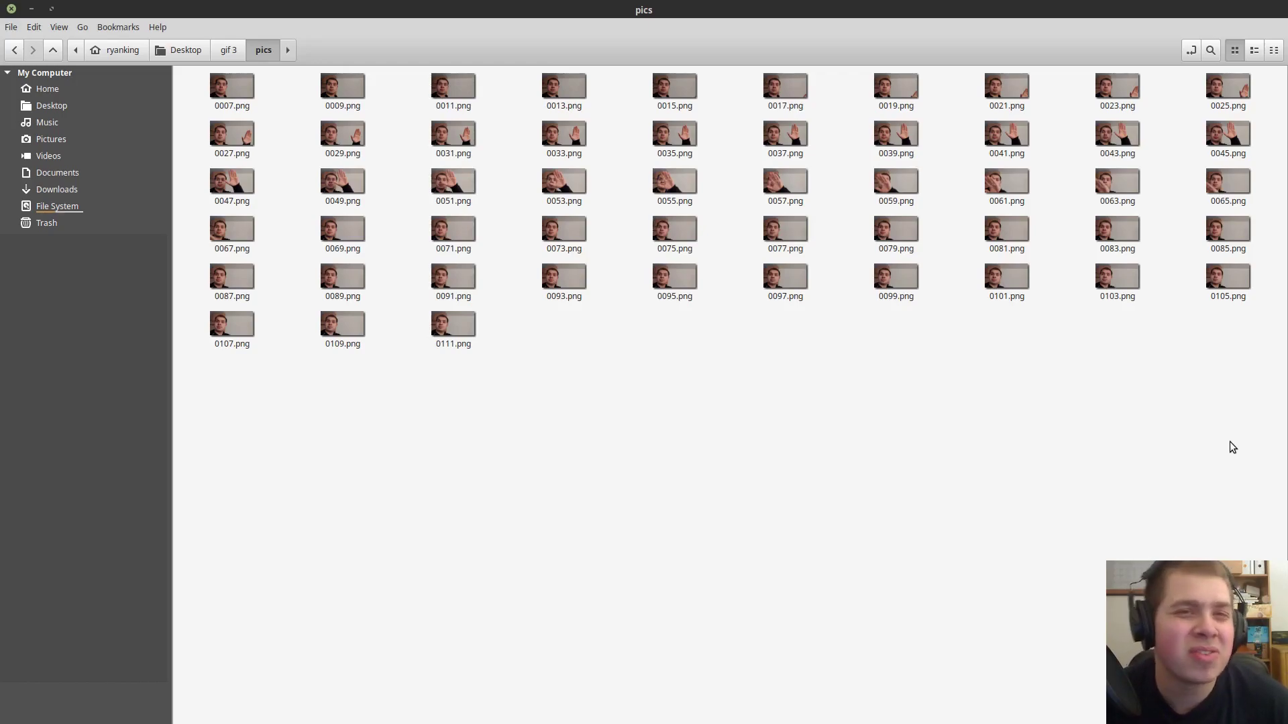
drag(326, 439, 664, 278)
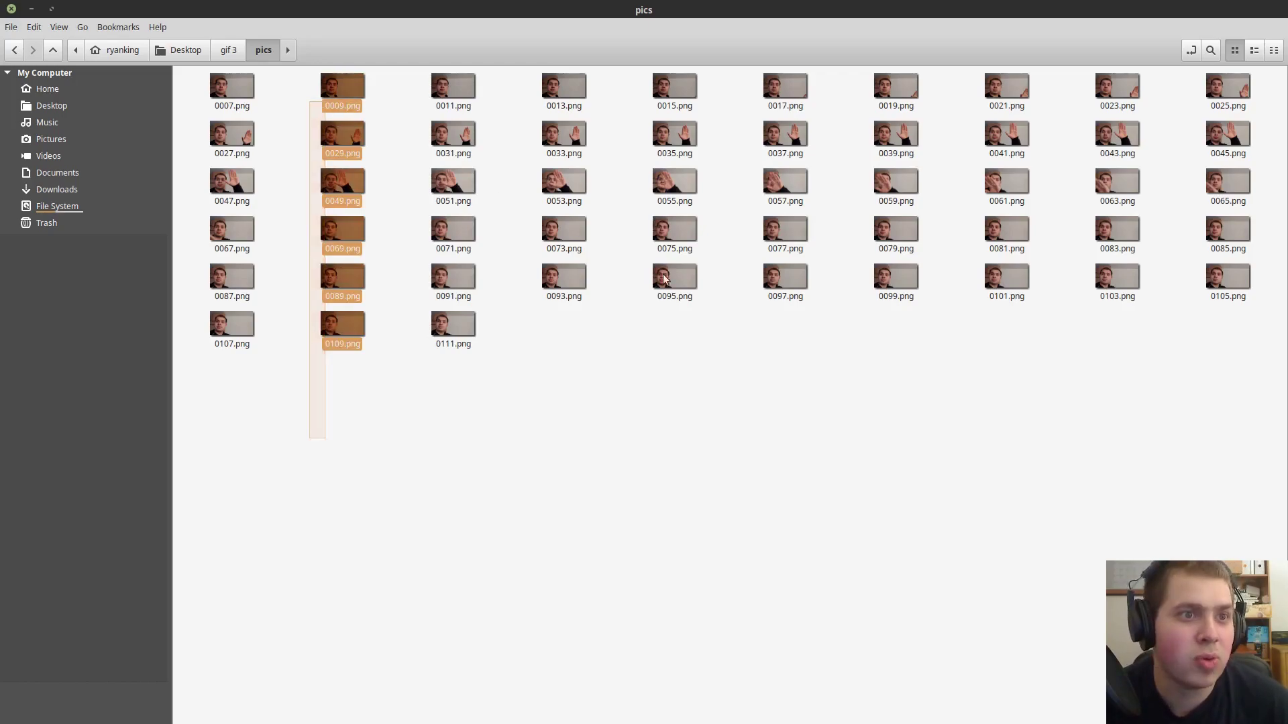
ctrl+drag(575, 397, 563, 74)
ctrl+drag(762, 338, 759, 74)
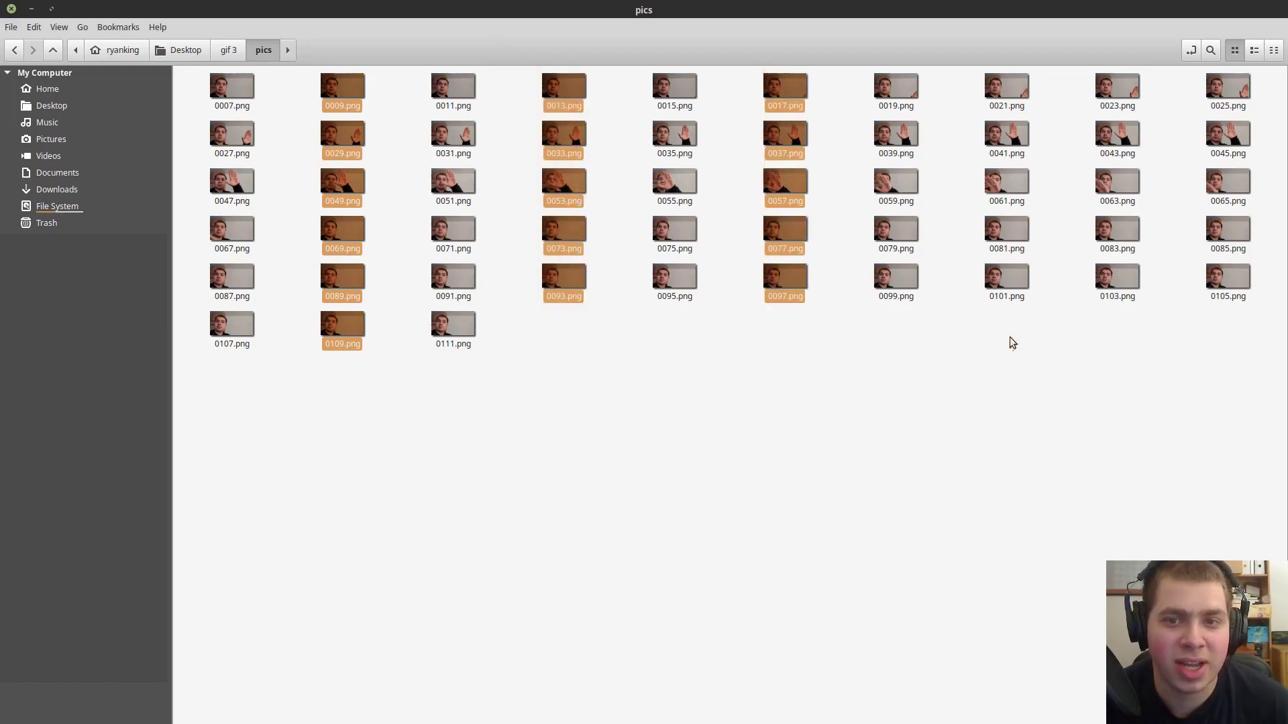
ctrl+drag(1012, 343, 955, 67)
ctrl+drag(1233, 386, 1204, 72)
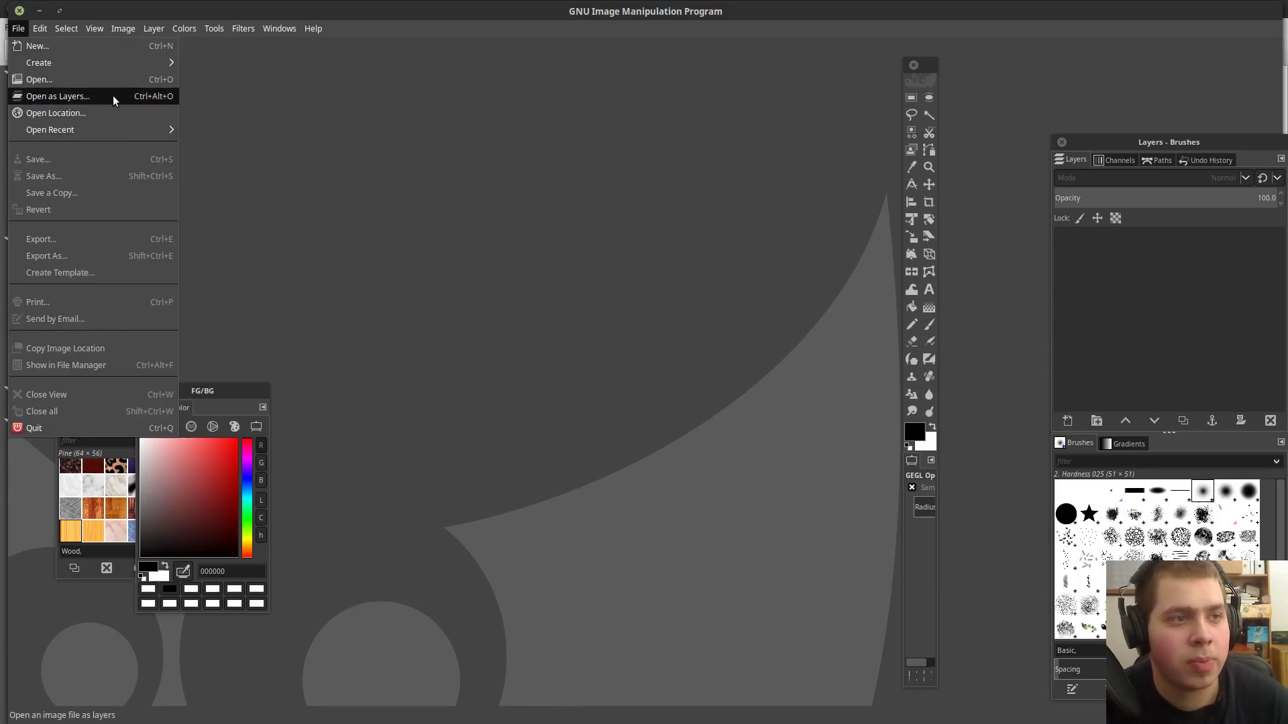
Load the remaining frame images as layers and reverse the layer order.
click(112, 95)
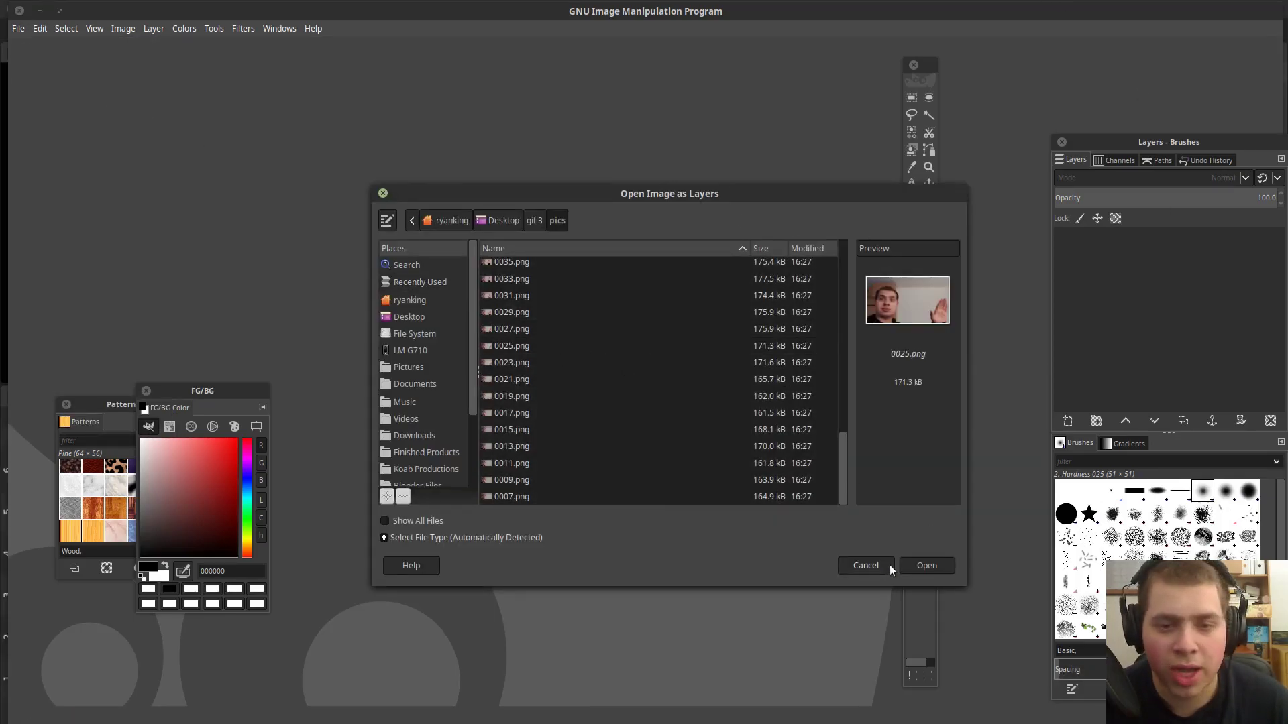
click(910, 571)
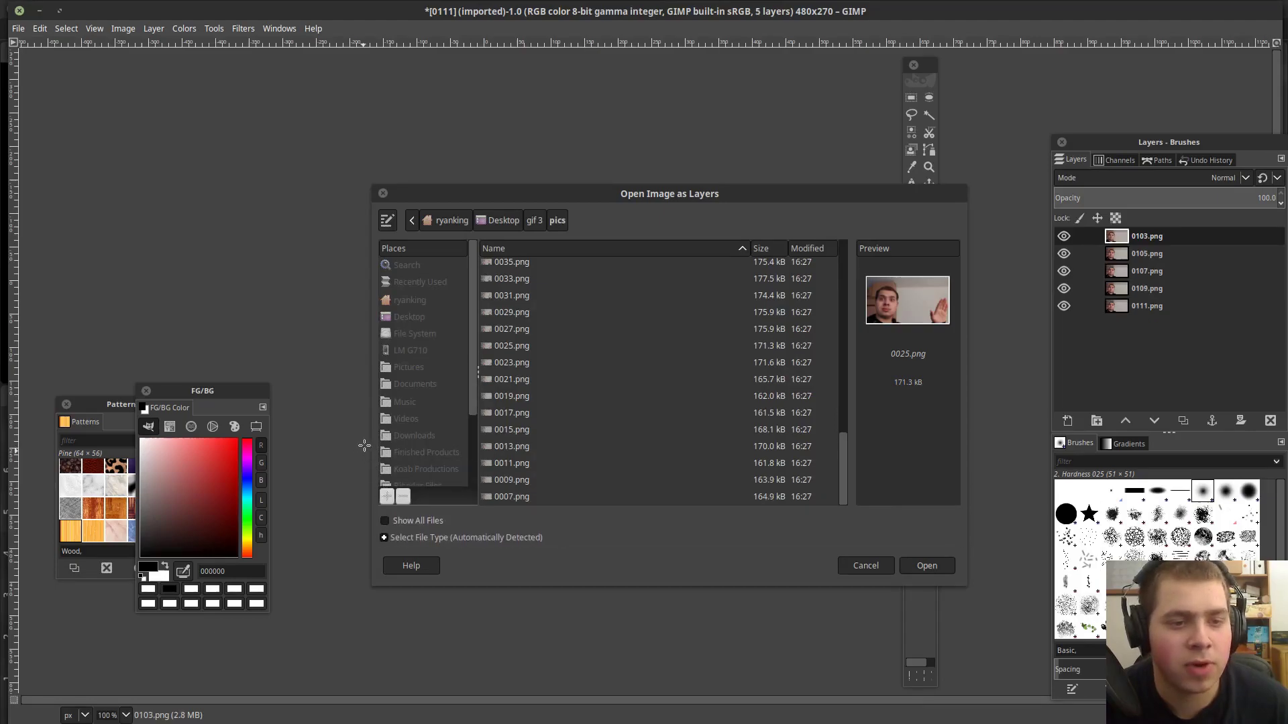
click(154, 28)
mouse_move(188, 174)
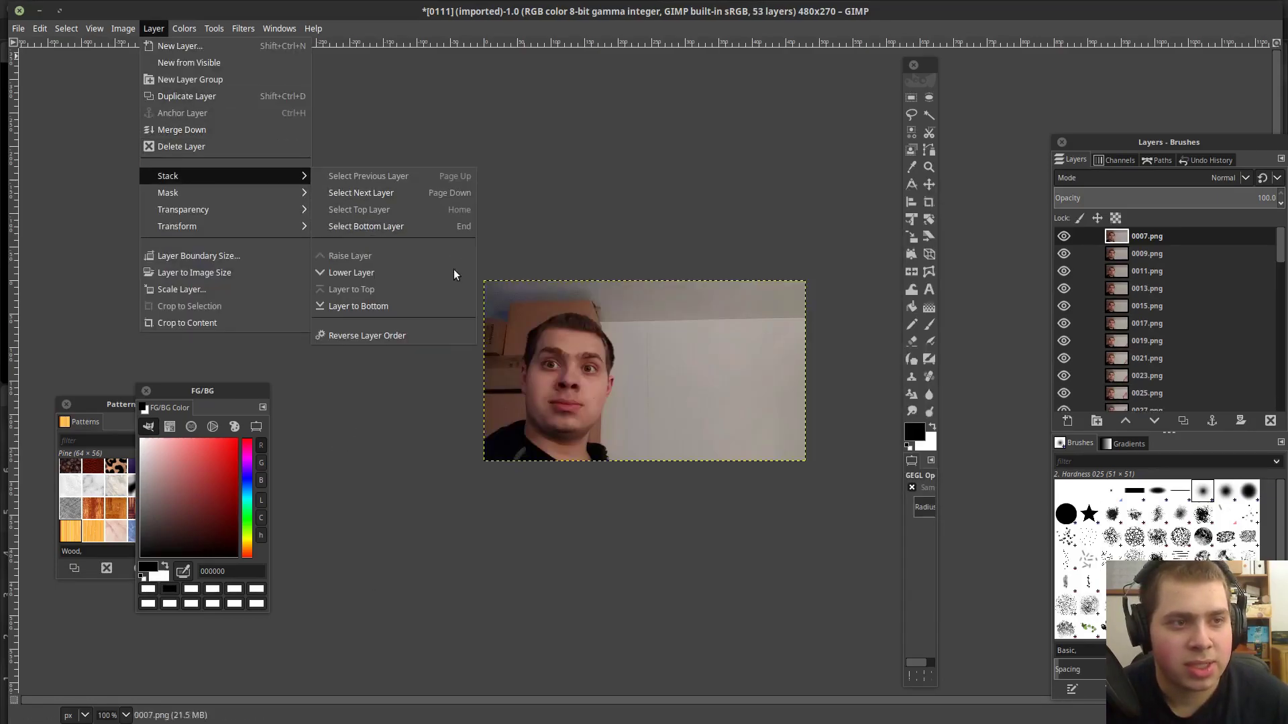
click(413, 336)
Export the image as wave.gif, an animation with a 30 ms frame delay.
key(ctrl+shift+e)
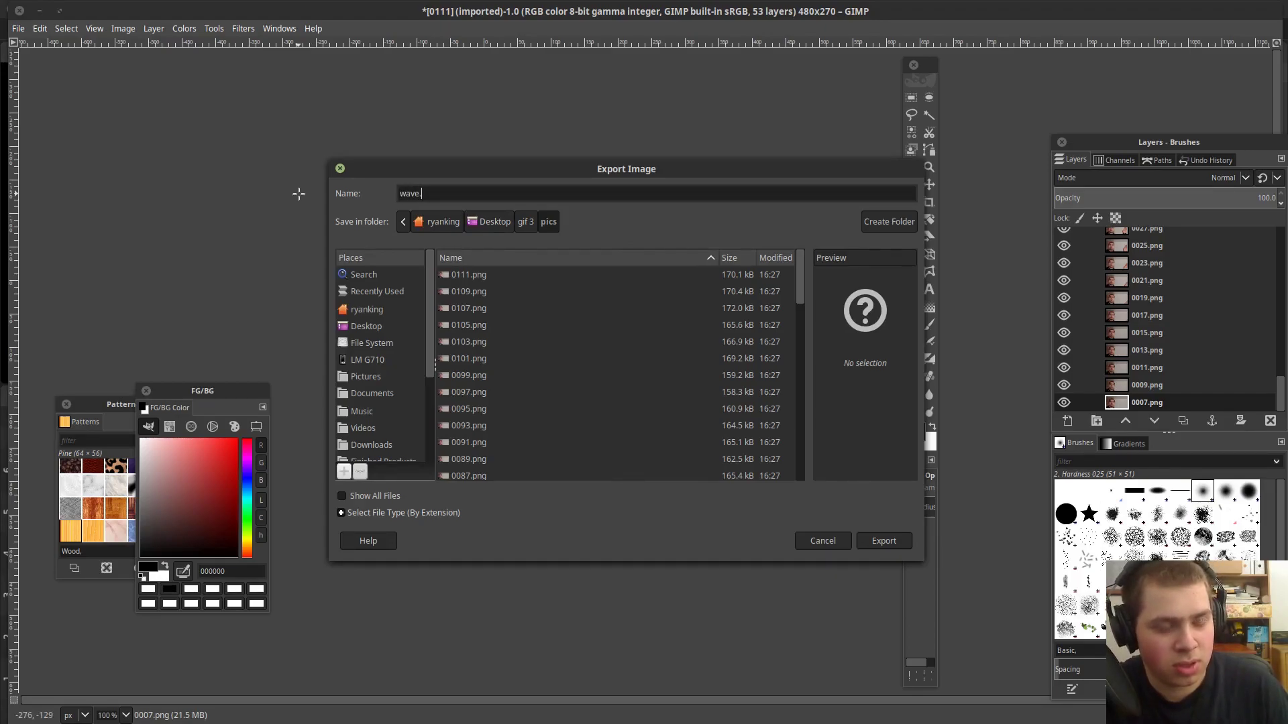
click(884, 541)
click(515, 321)
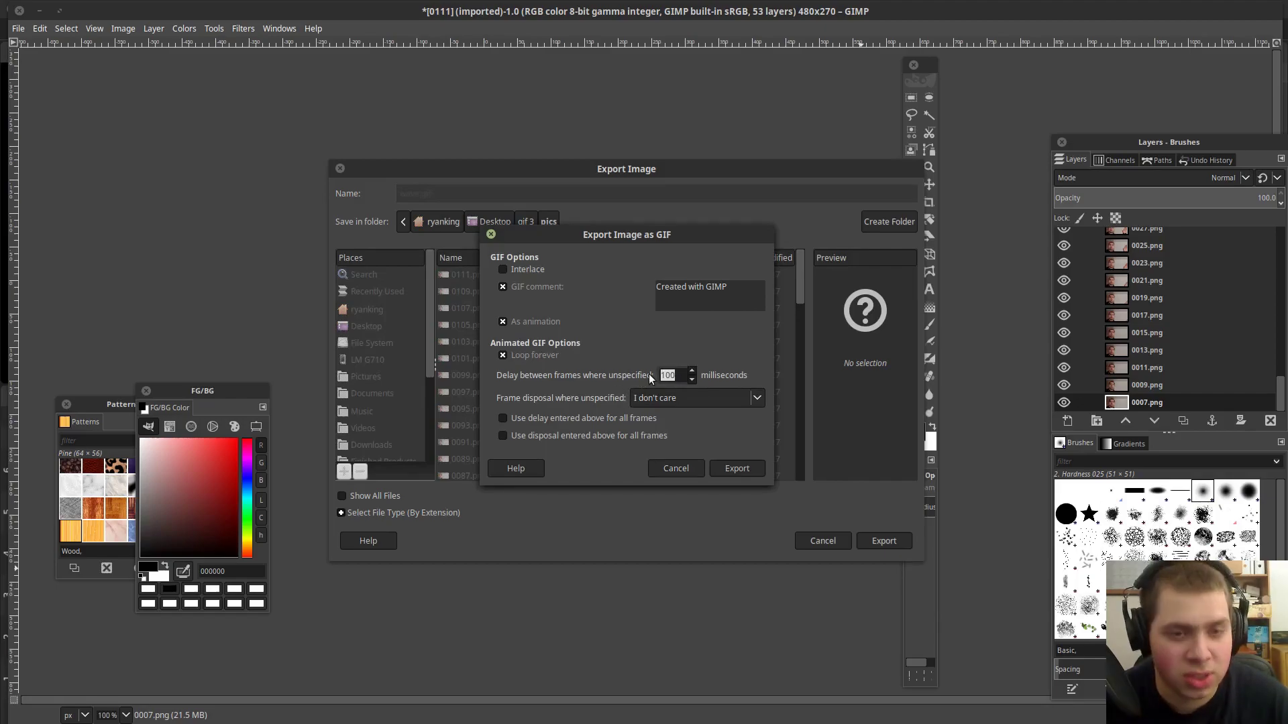
text(30)
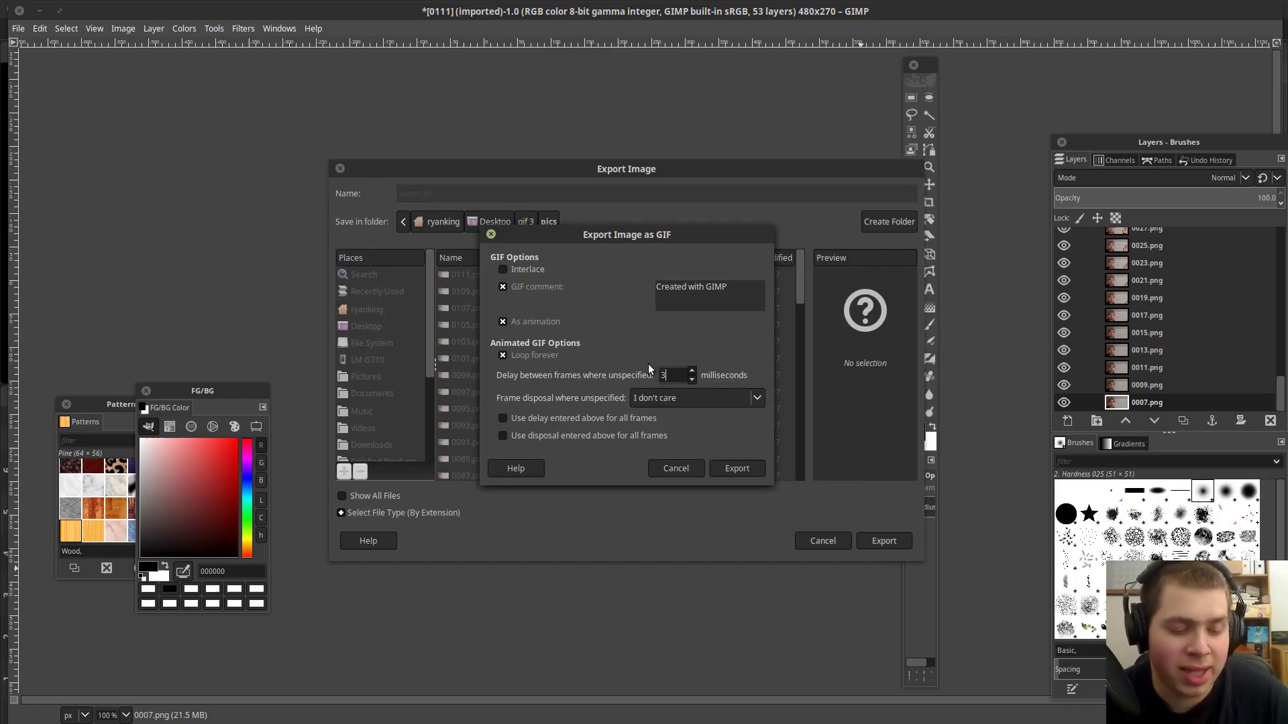
click(717, 462)
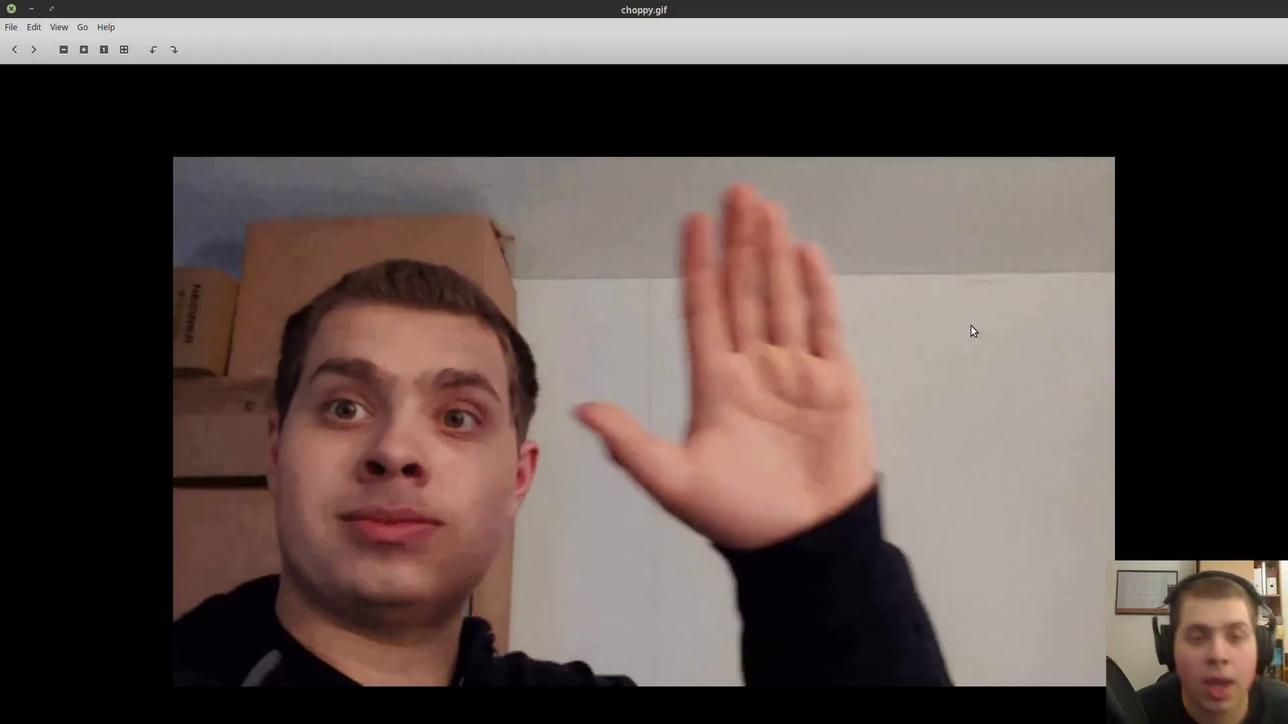
View choppy.gif in Xviewer, close it, and clear the six-frame selection.
key(Right)
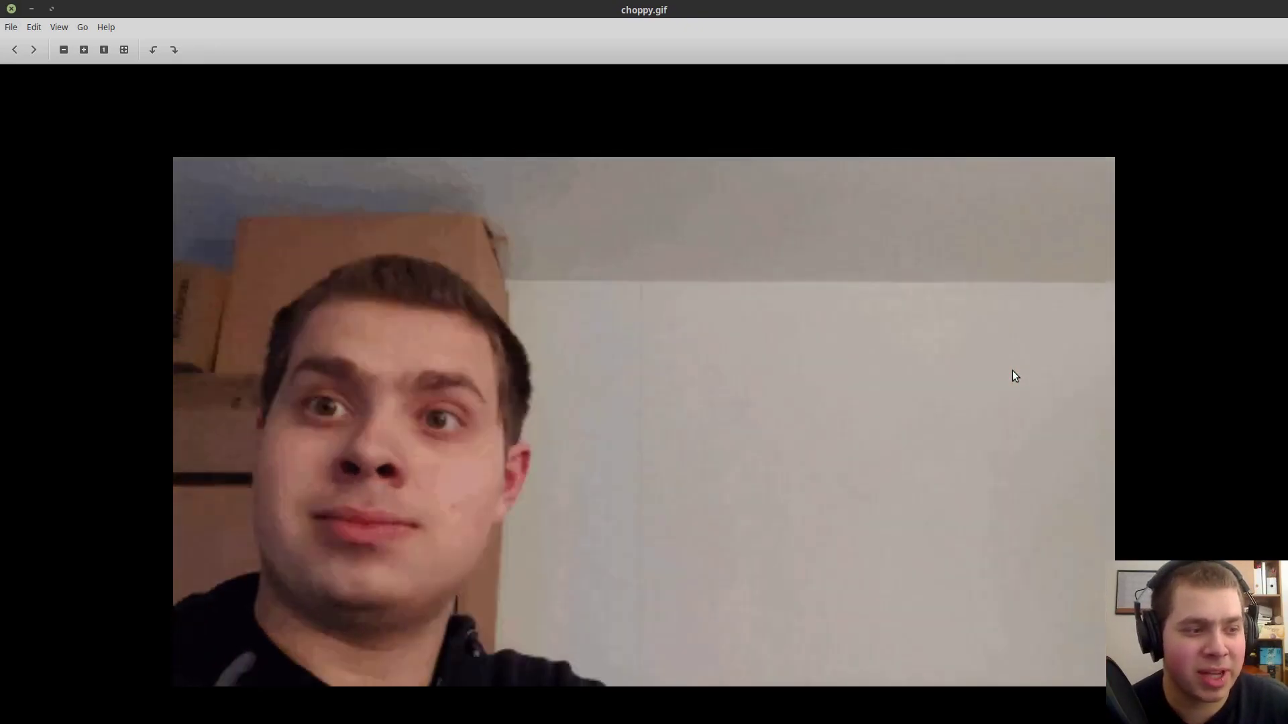
key(Escape)
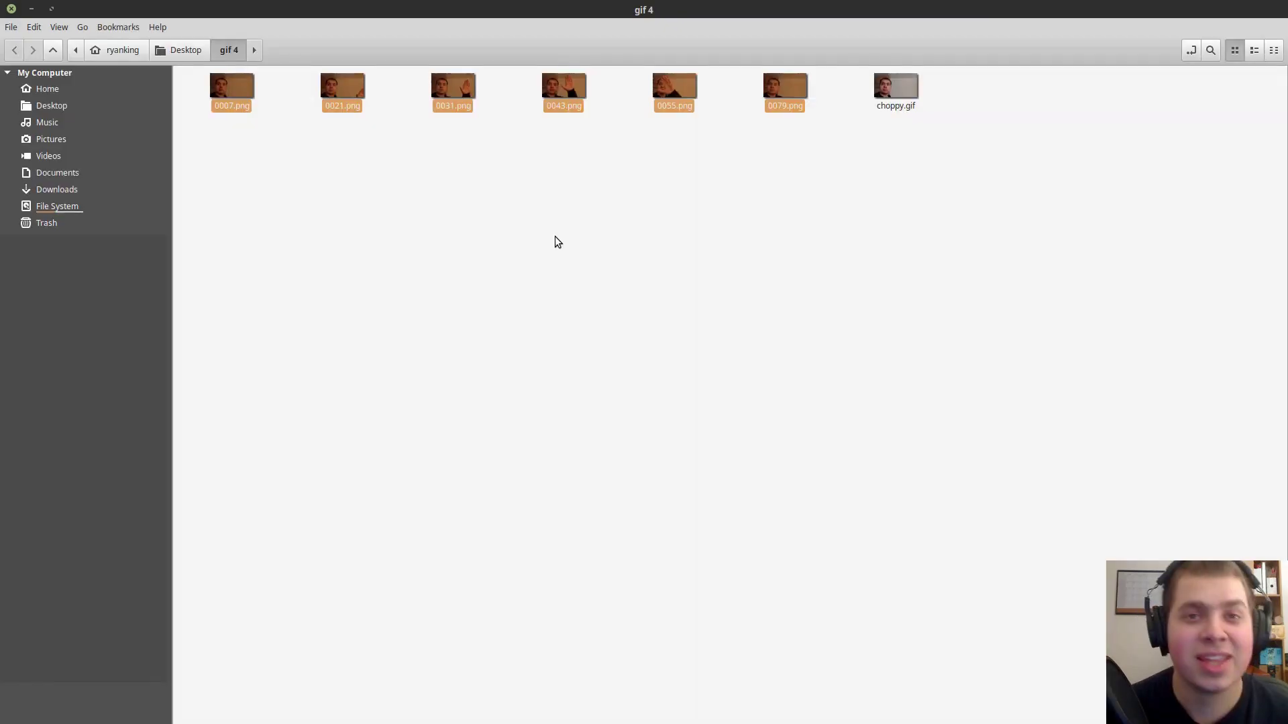
click(637, 238)
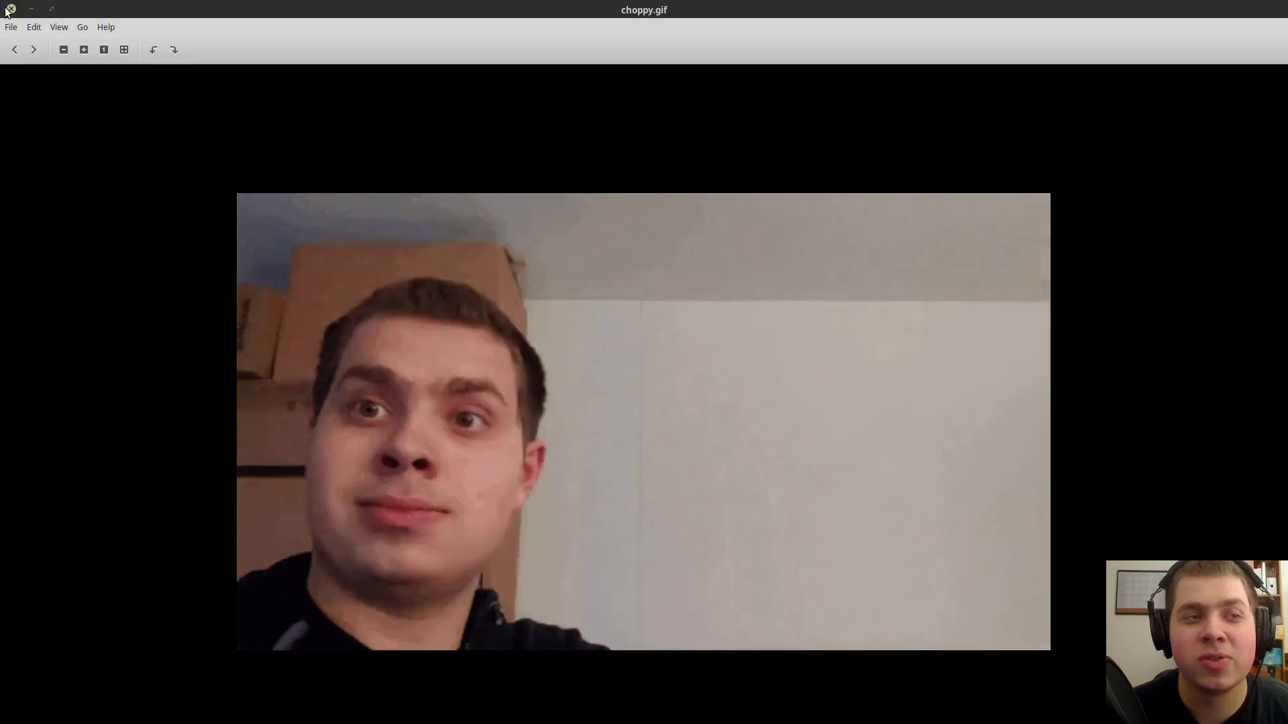
drag(677, 376, 654, 377)
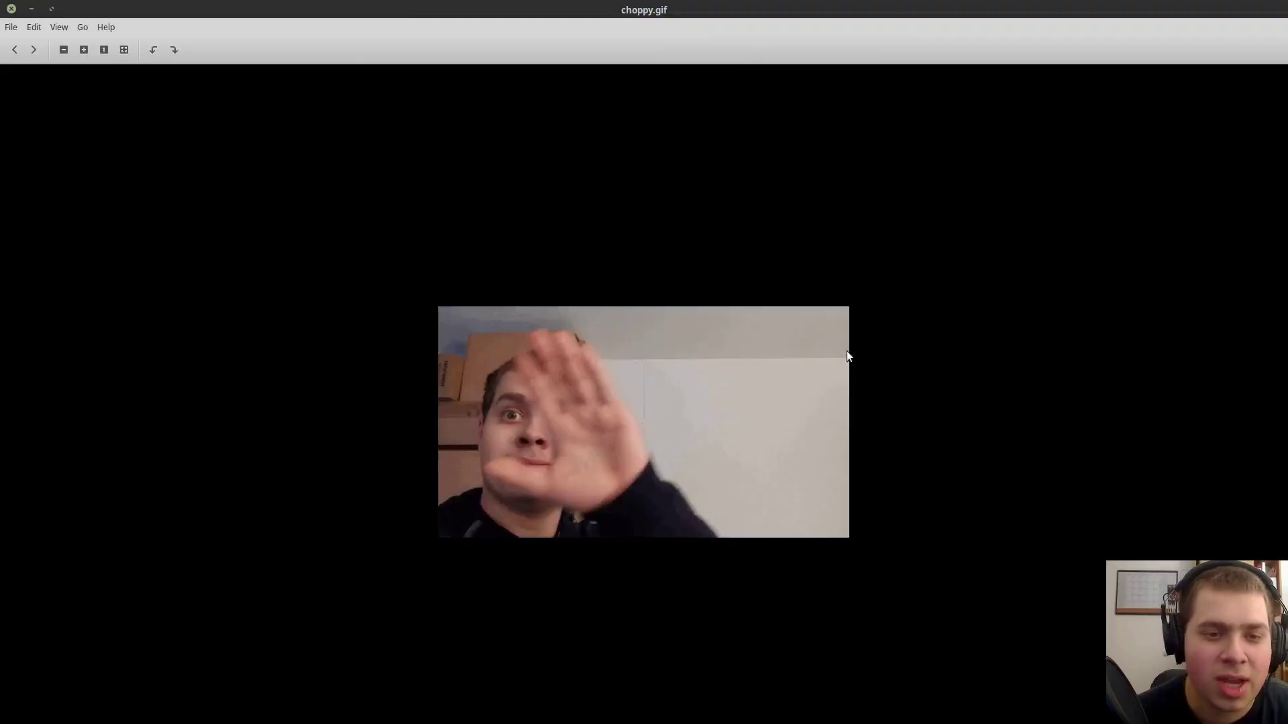
scroll(847, 352, up, 5)
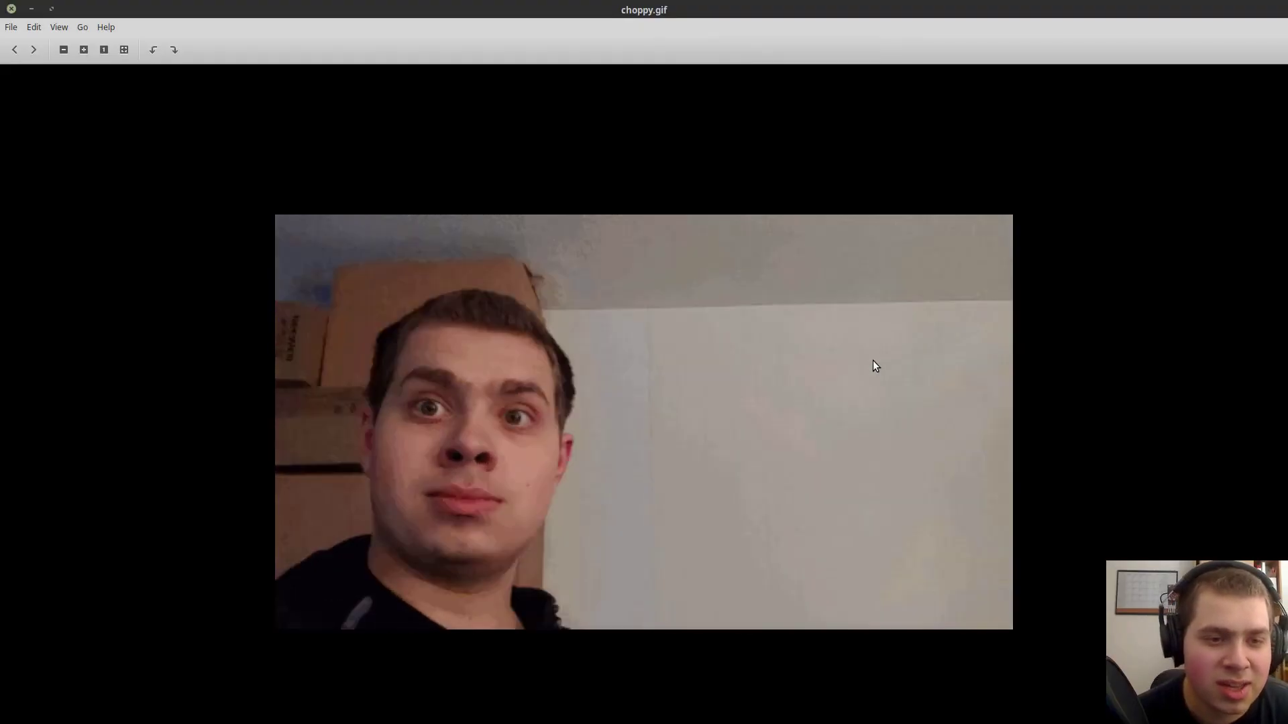